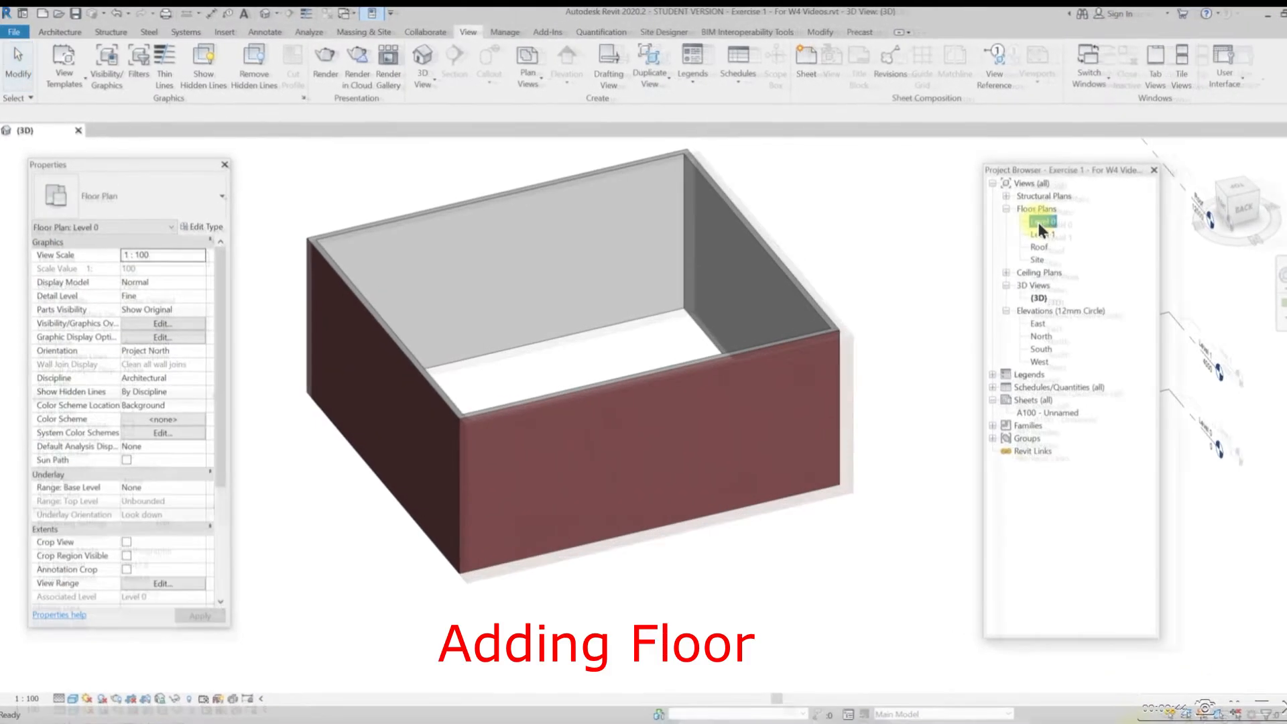
# - Open the Level 0 floor plan and start sketching an architectural floor
pyautogui.doubleClick(1038, 223)
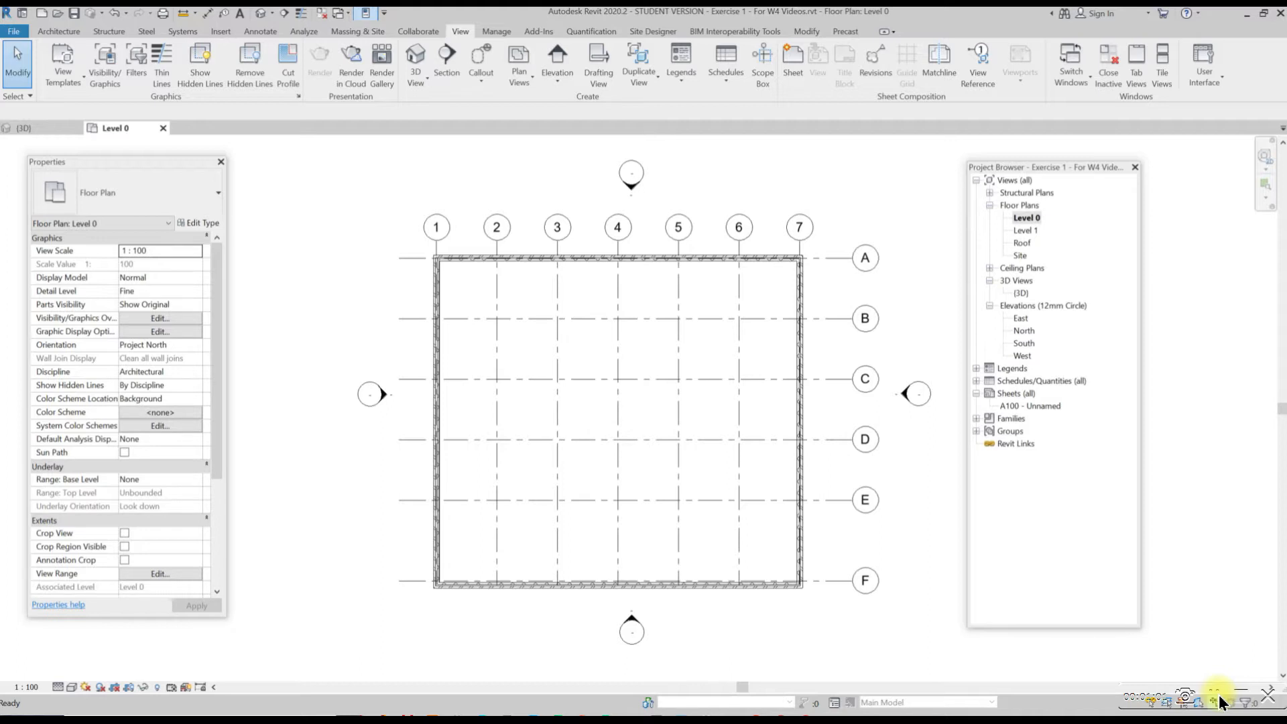
pyautogui.click(58, 32)
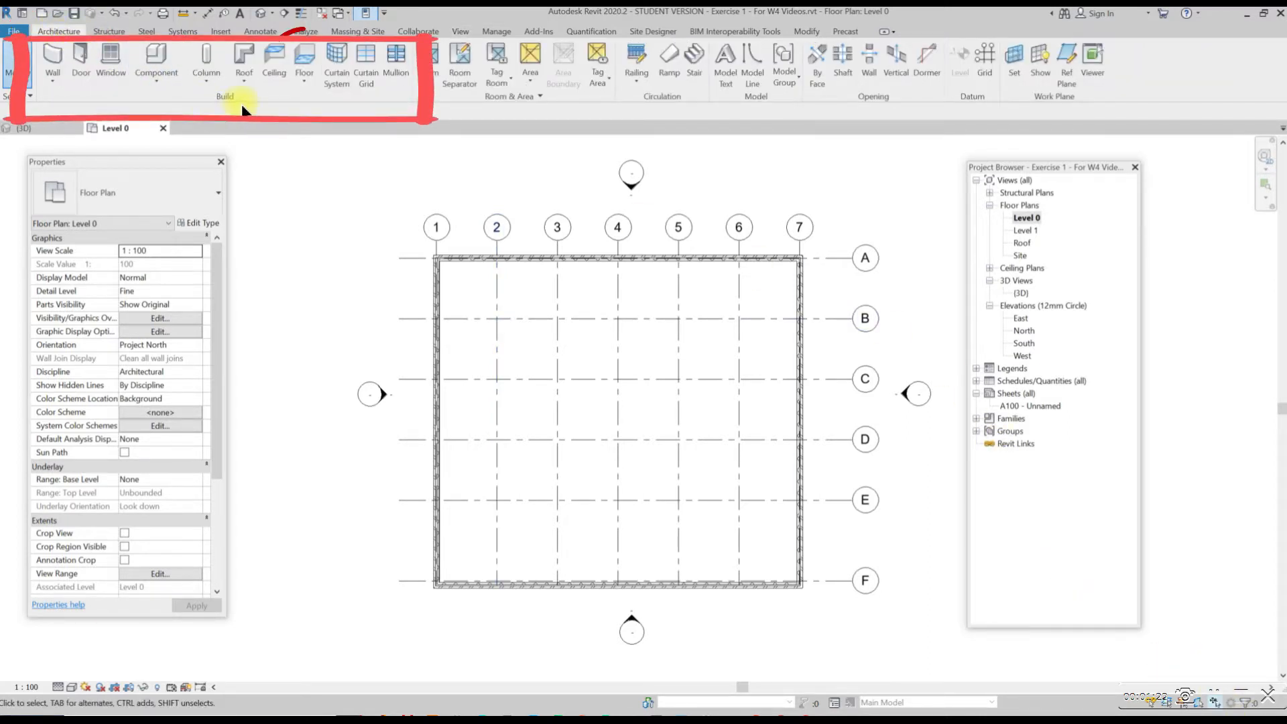
pyautogui.click(305, 80)
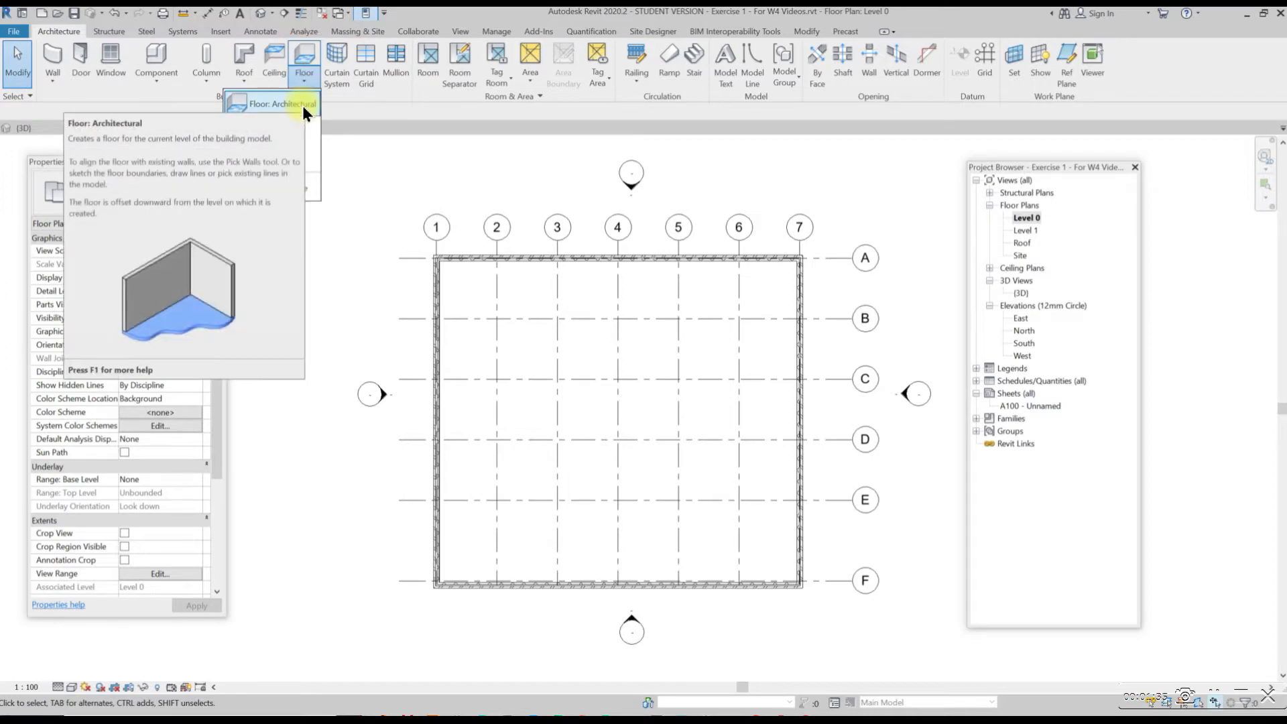
pyautogui.click(303, 104)
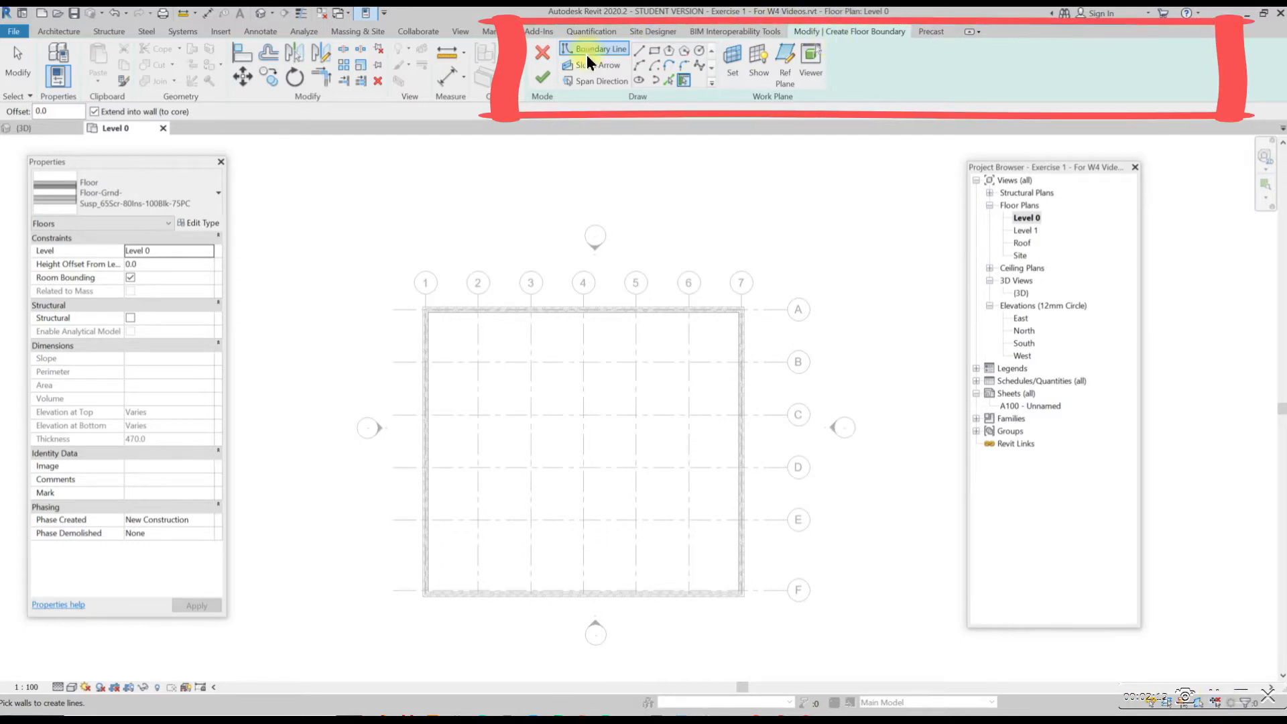
pyautogui.click(352, 31)
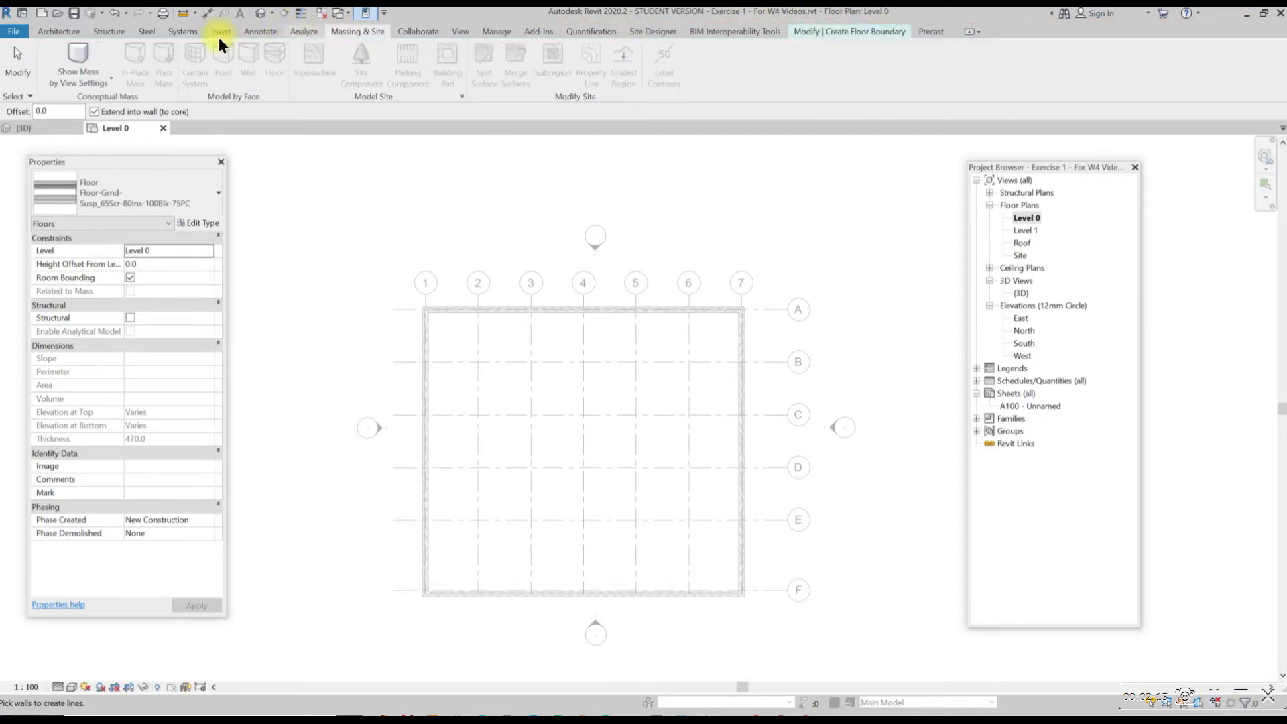
pyautogui.scroll(1, 219, 44)
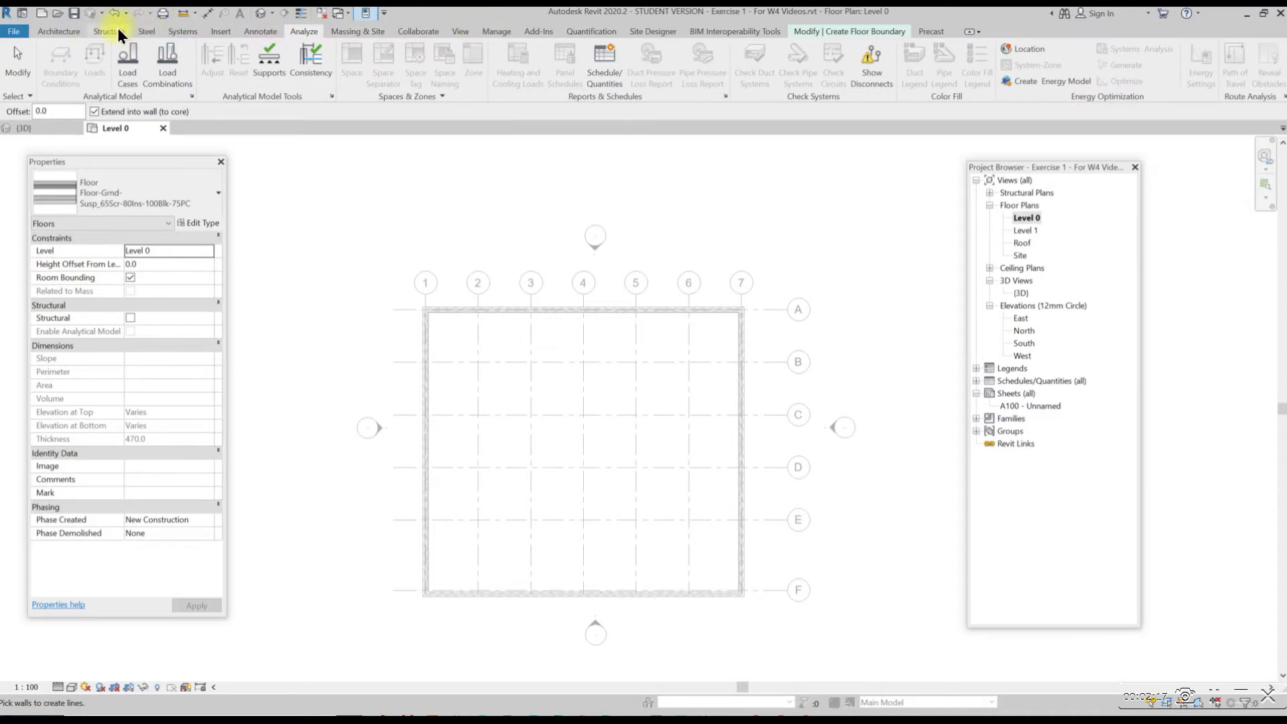
pyautogui.click(58, 31)
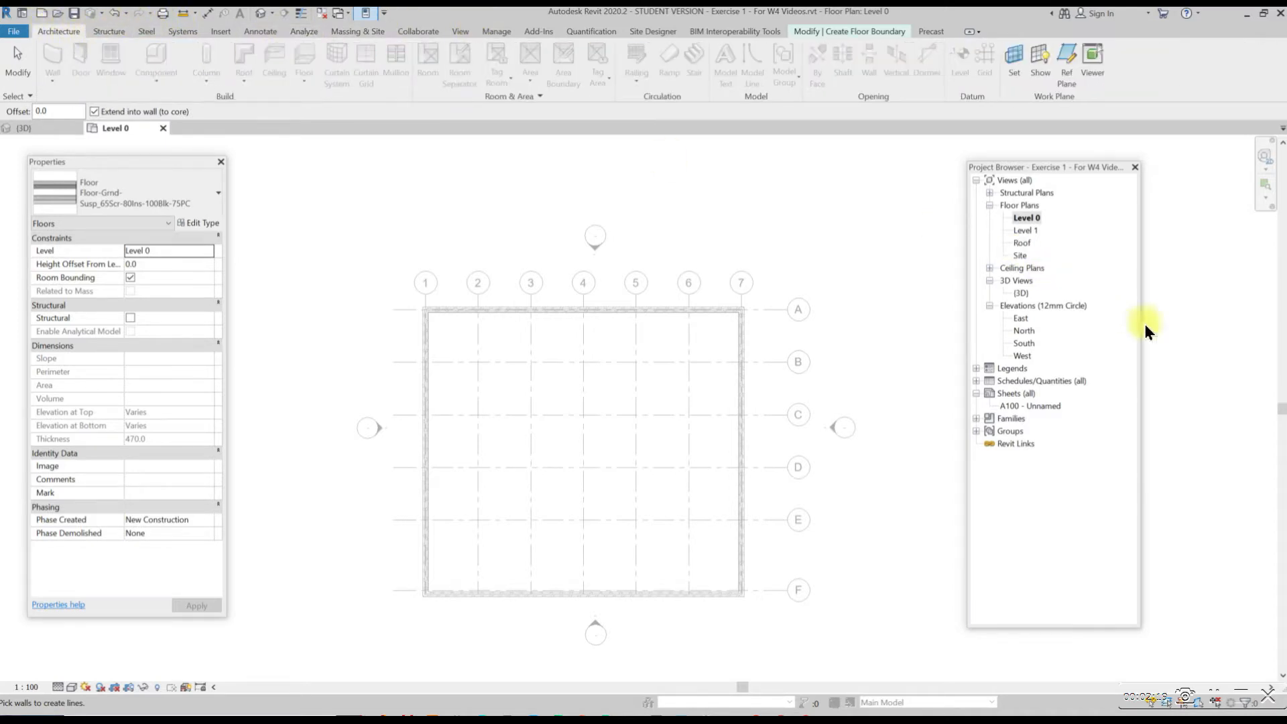
pyautogui.click(864, 31)
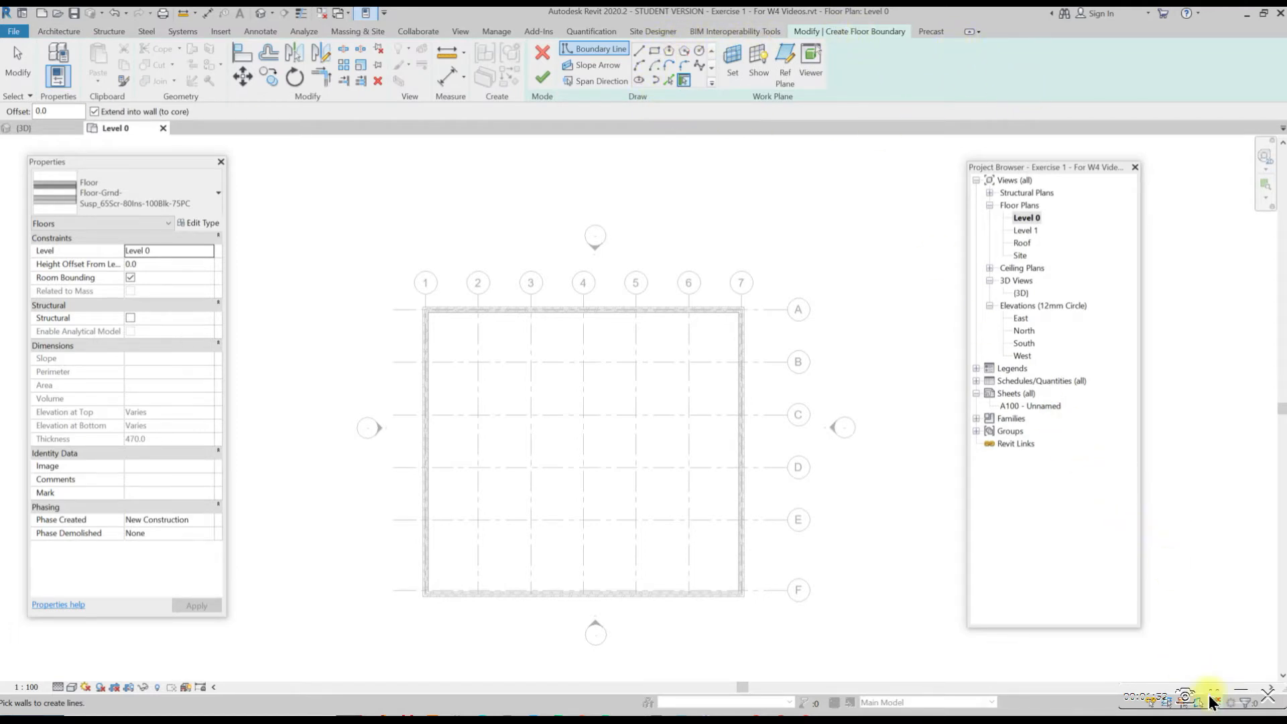
pyautogui.click(146, 31)
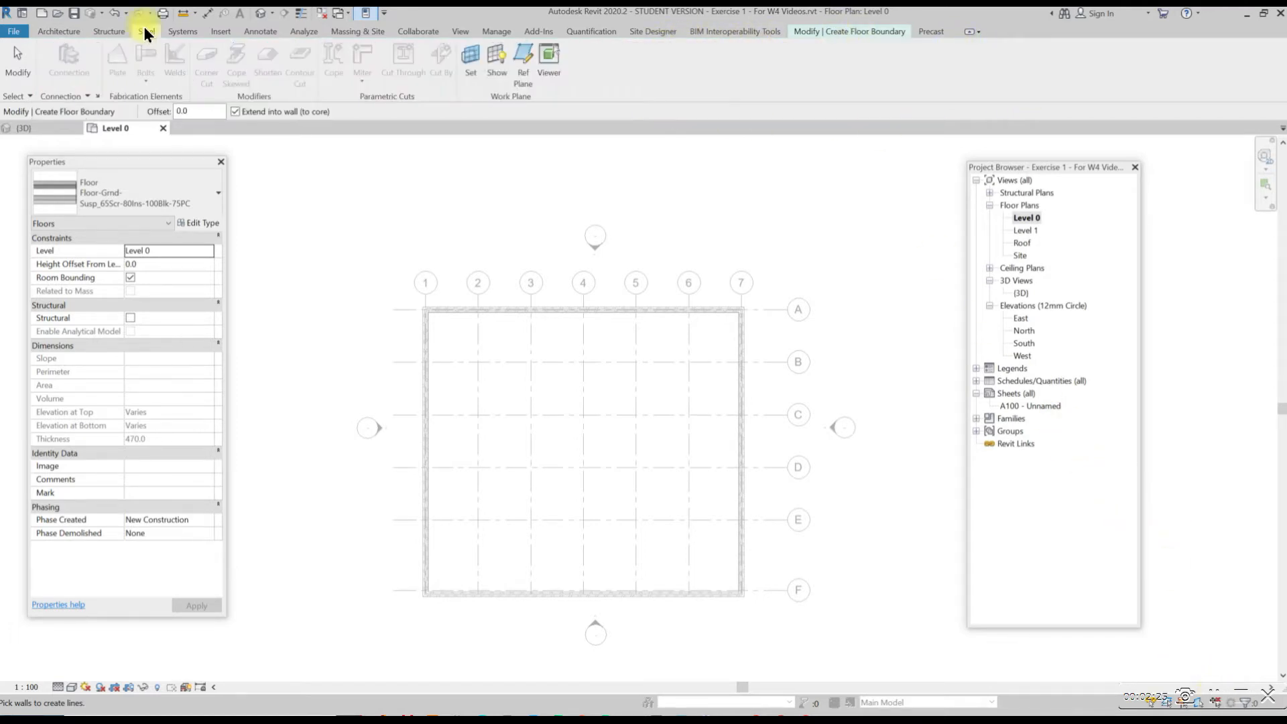
pyautogui.click(832, 31)
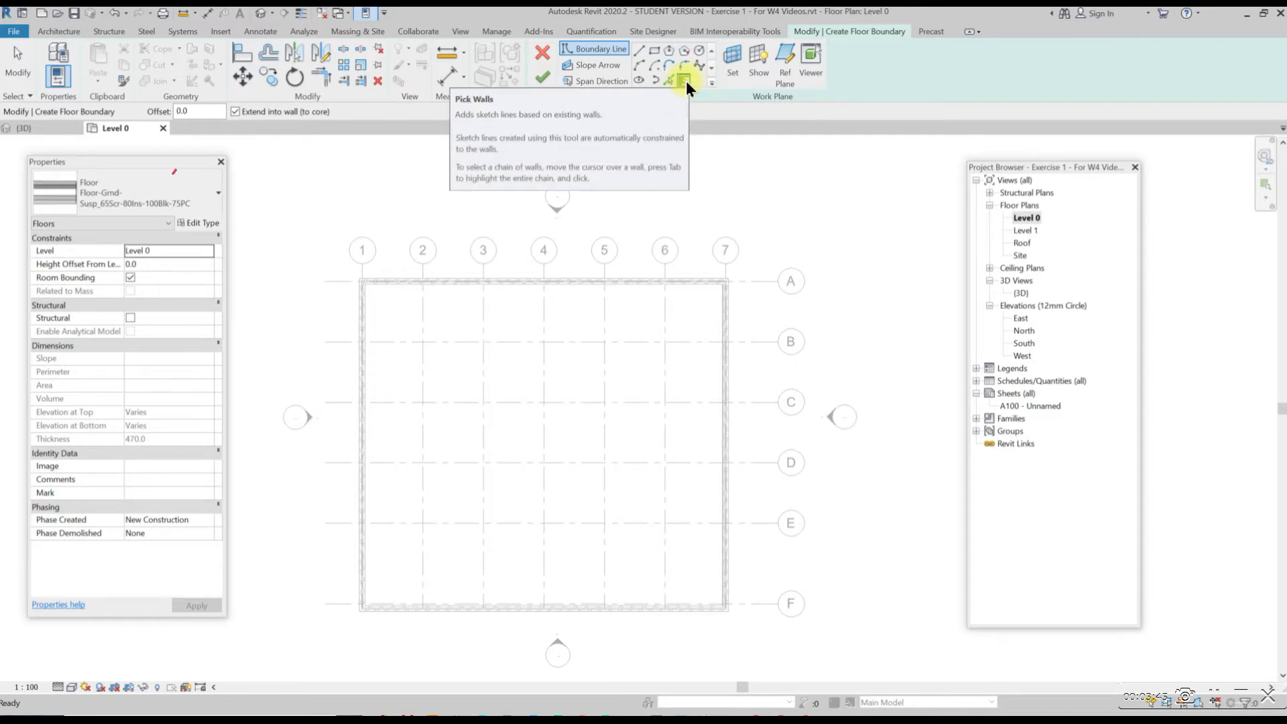
# - Create the Level 0 floor by picking the four exterior walls as its boundary, and finish the sketch
pyautogui.click(236, 112)
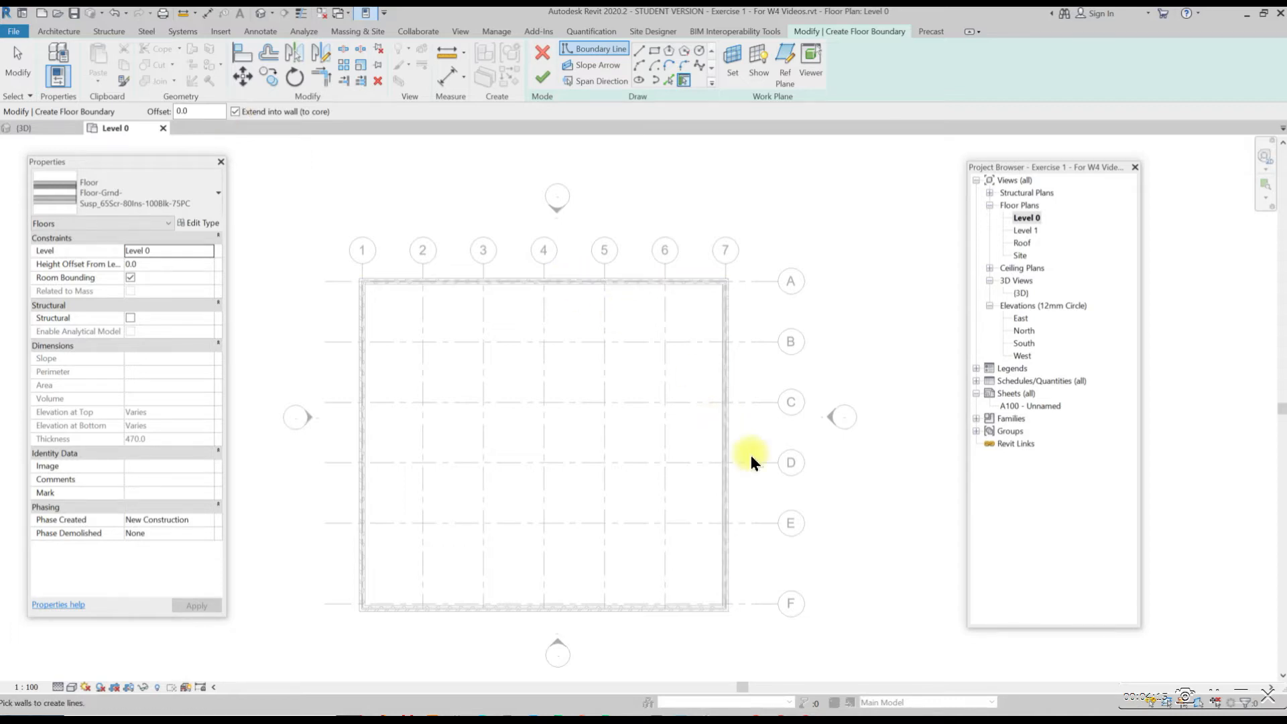
pyautogui.click(725, 436)
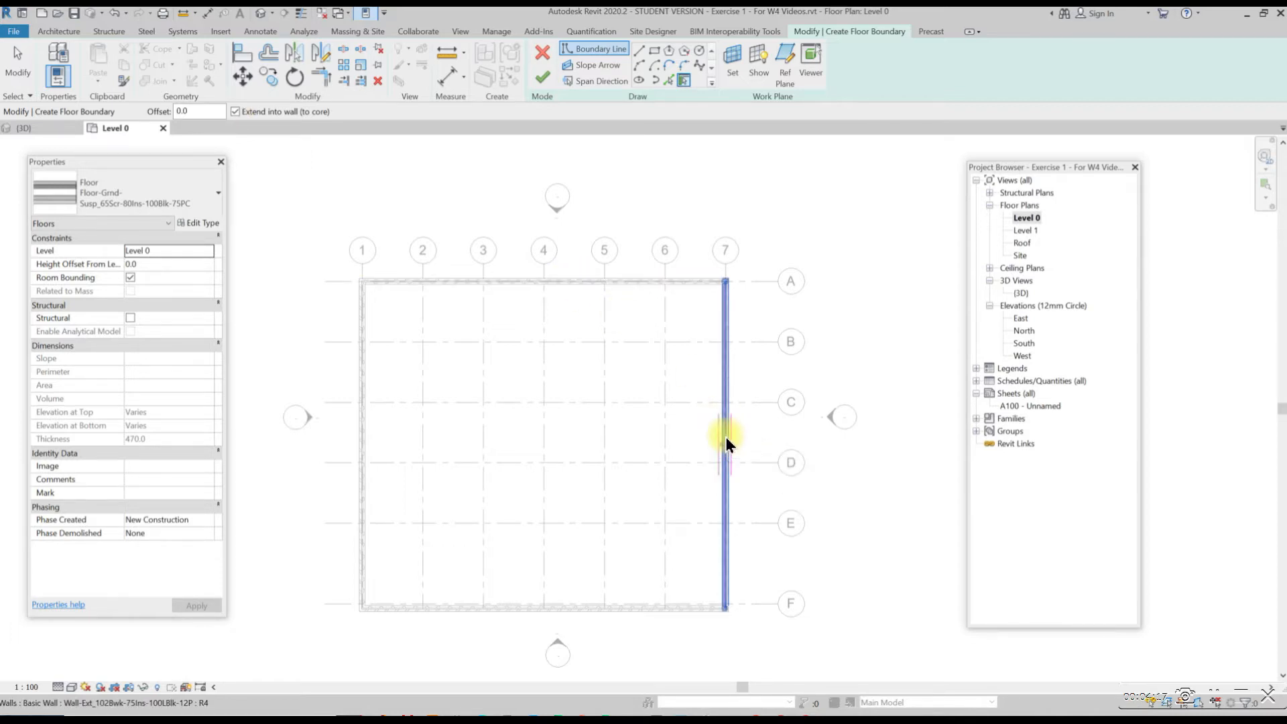
pyautogui.click(593, 606)
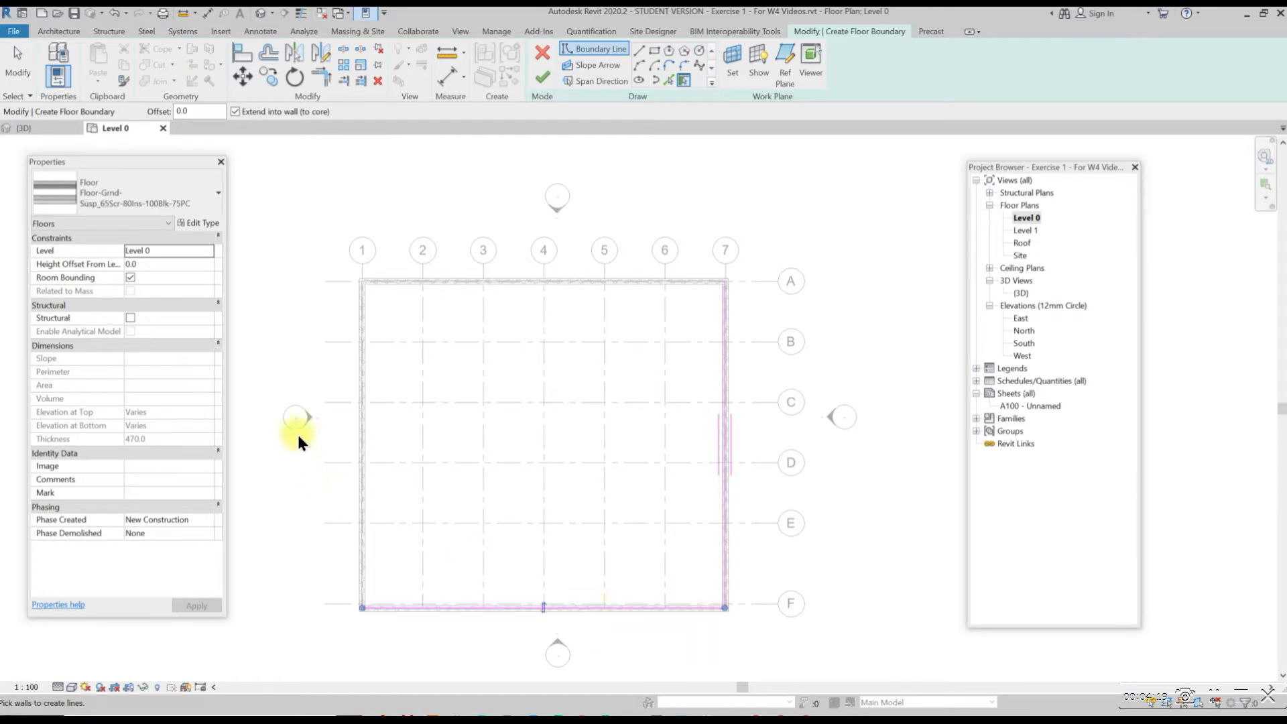
pyautogui.click(361, 426)
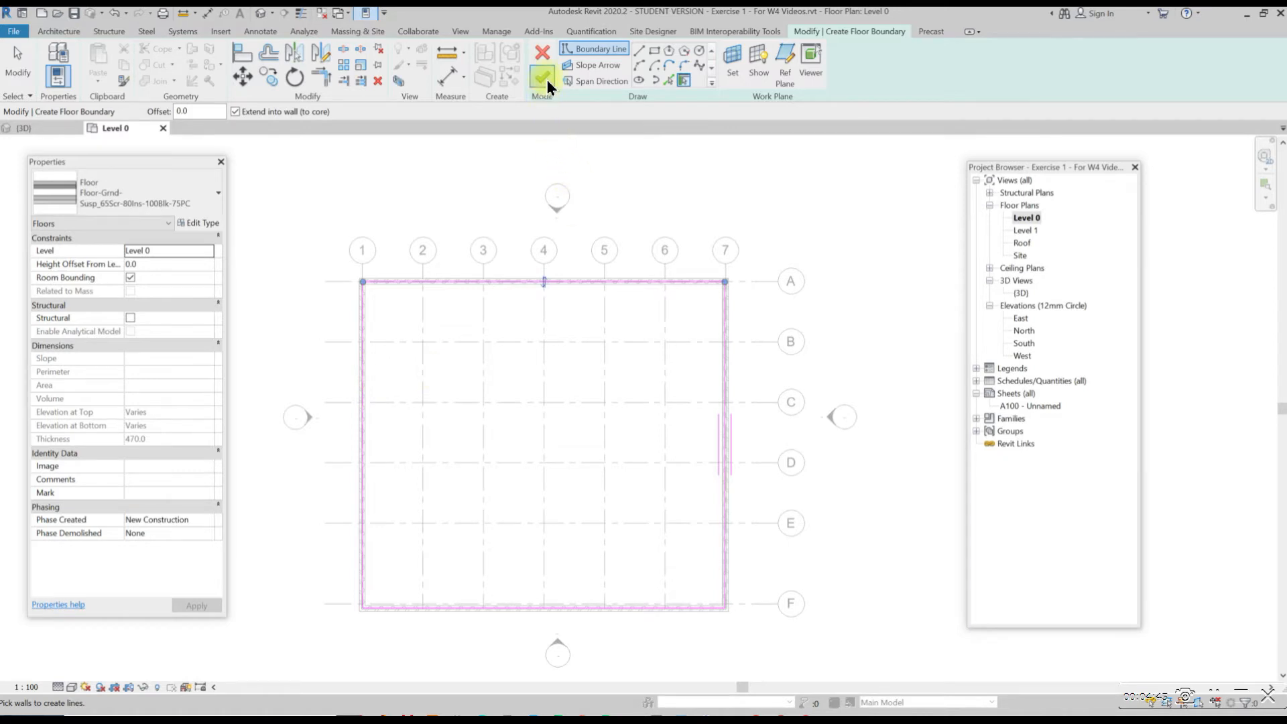
pyautogui.click(545, 82)
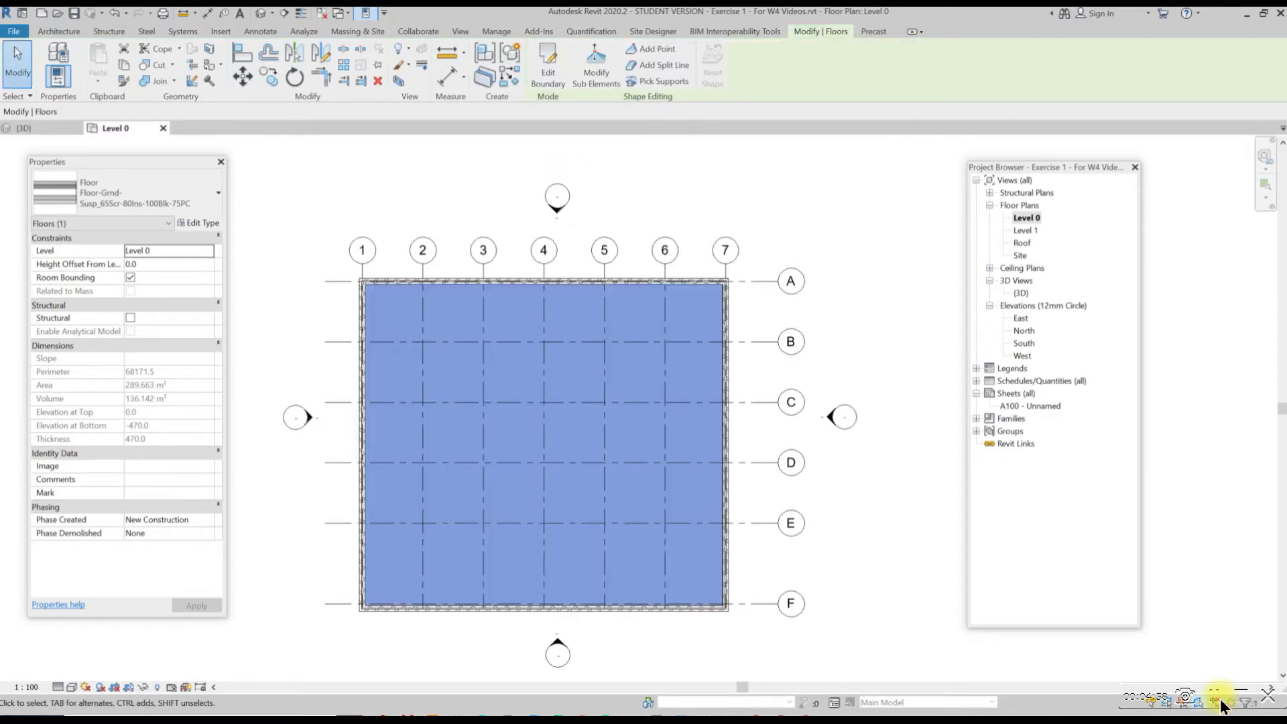
# - On the Level 1 floor plan, create an architectural floor with a rectangular boundary from the wall corner at grids 1/A to 7/F
pyautogui.click(1025, 231)
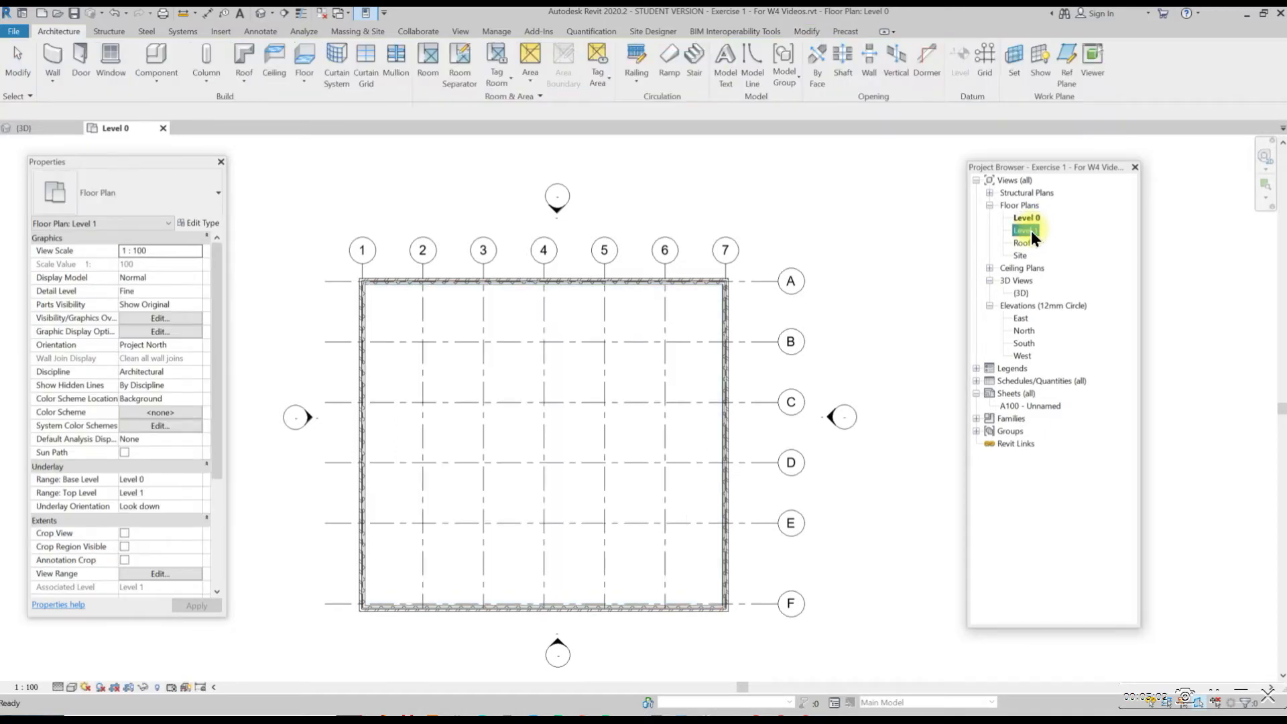
pyautogui.doubleClick(1032, 231)
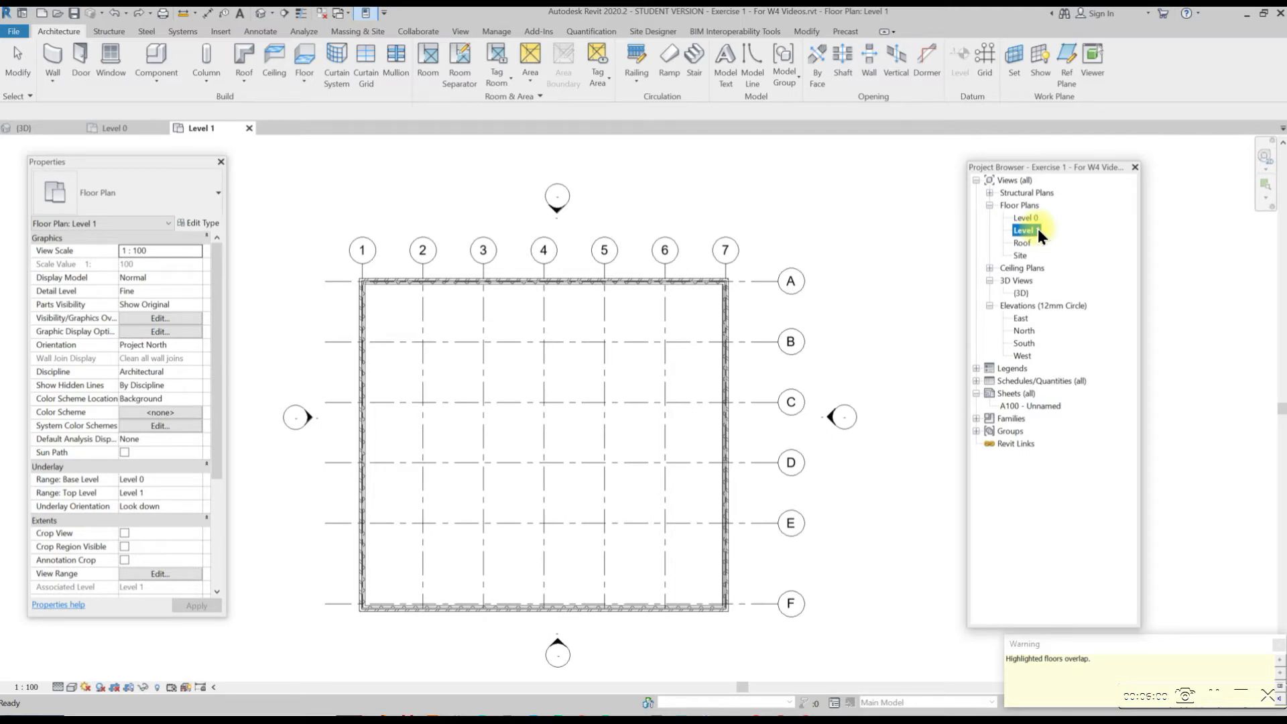
pyautogui.click(69, 34)
pyautogui.click(303, 78)
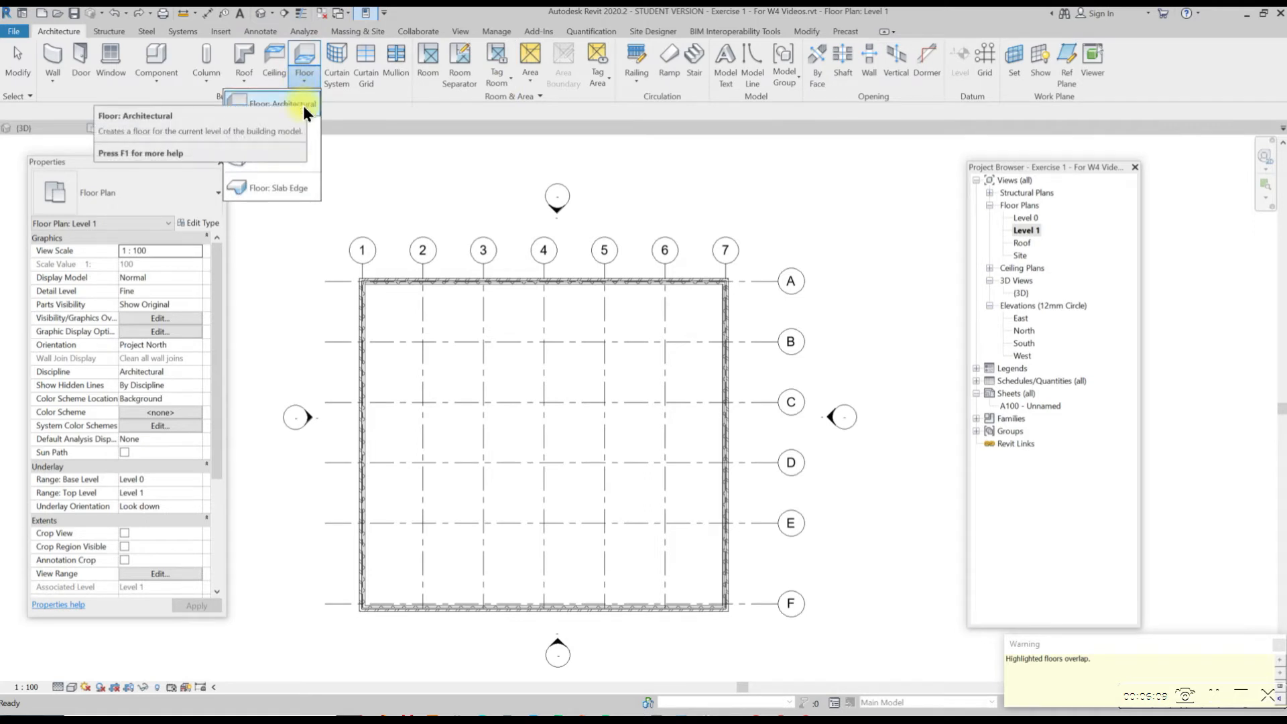
pyautogui.click(303, 106)
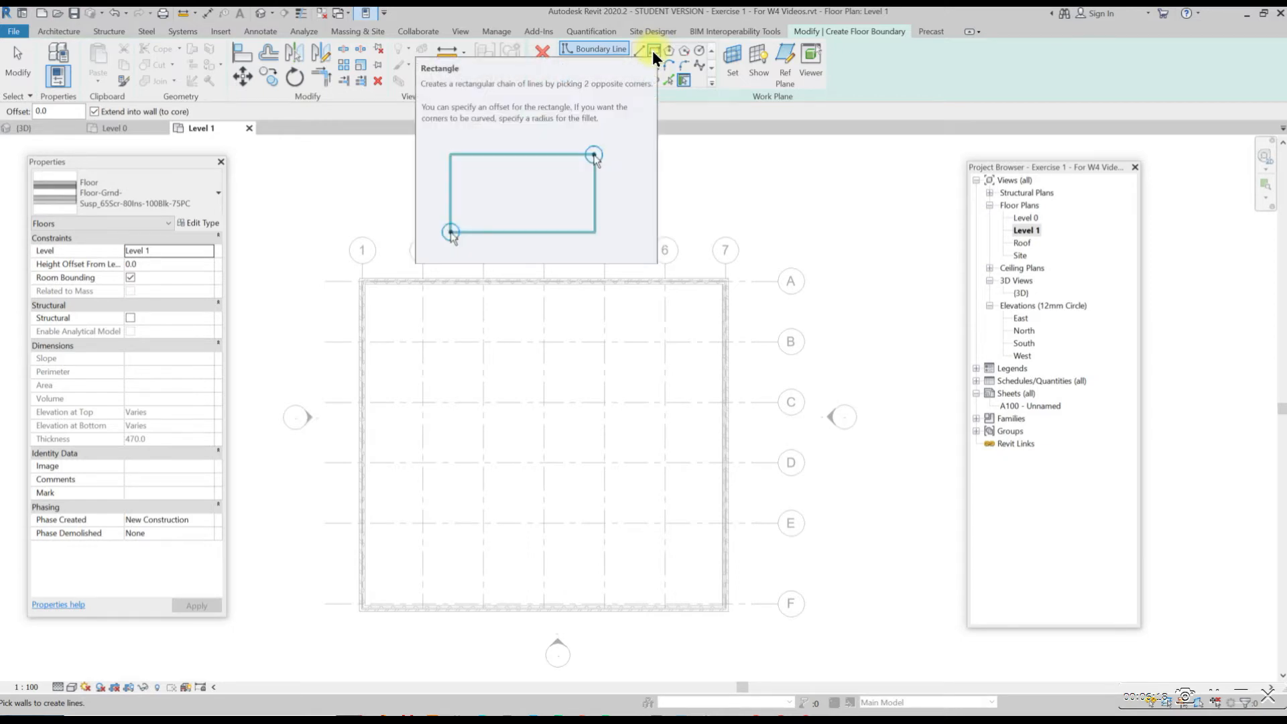
pyautogui.click(654, 58)
pyautogui.click(364, 284)
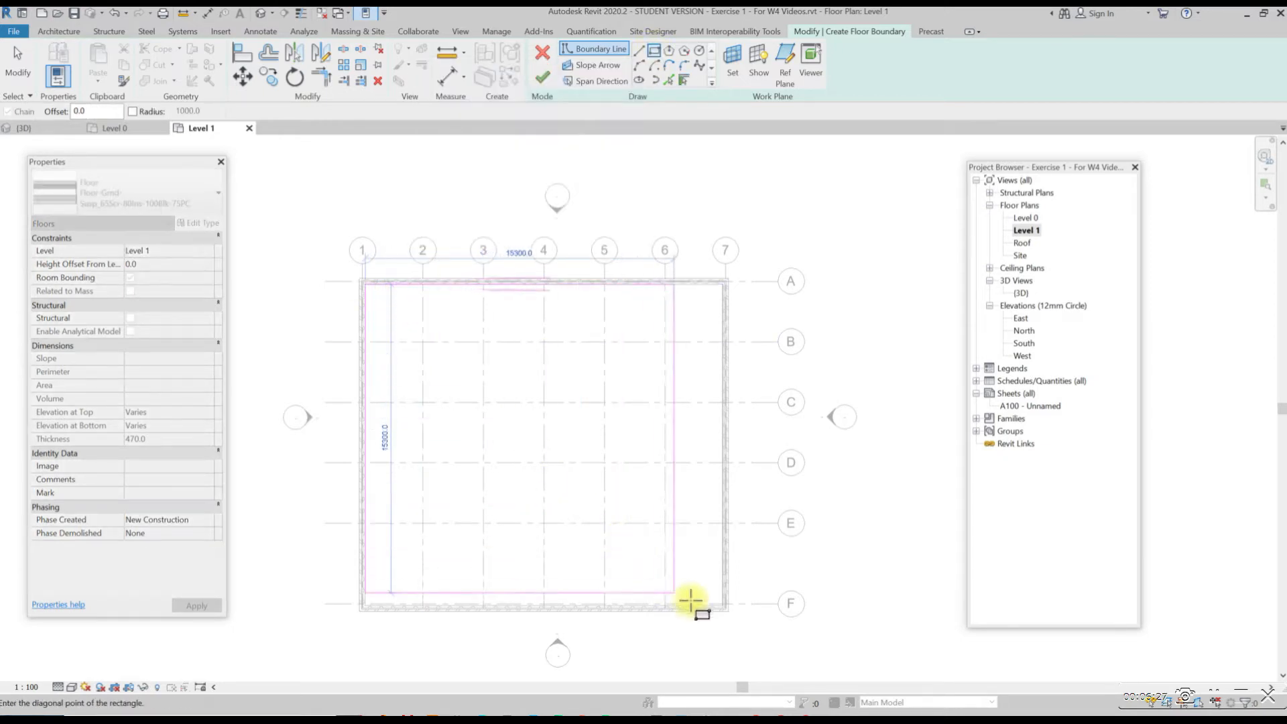
pyautogui.click(716, 603)
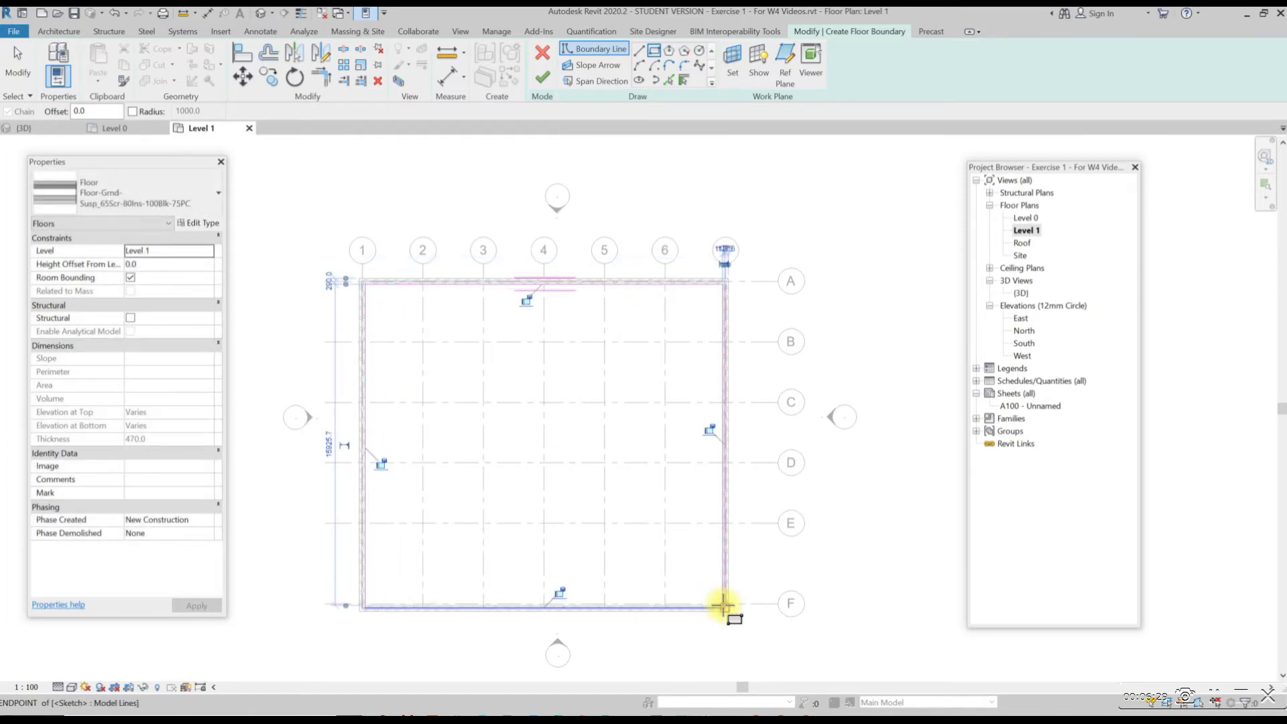
pyautogui.click(543, 78)
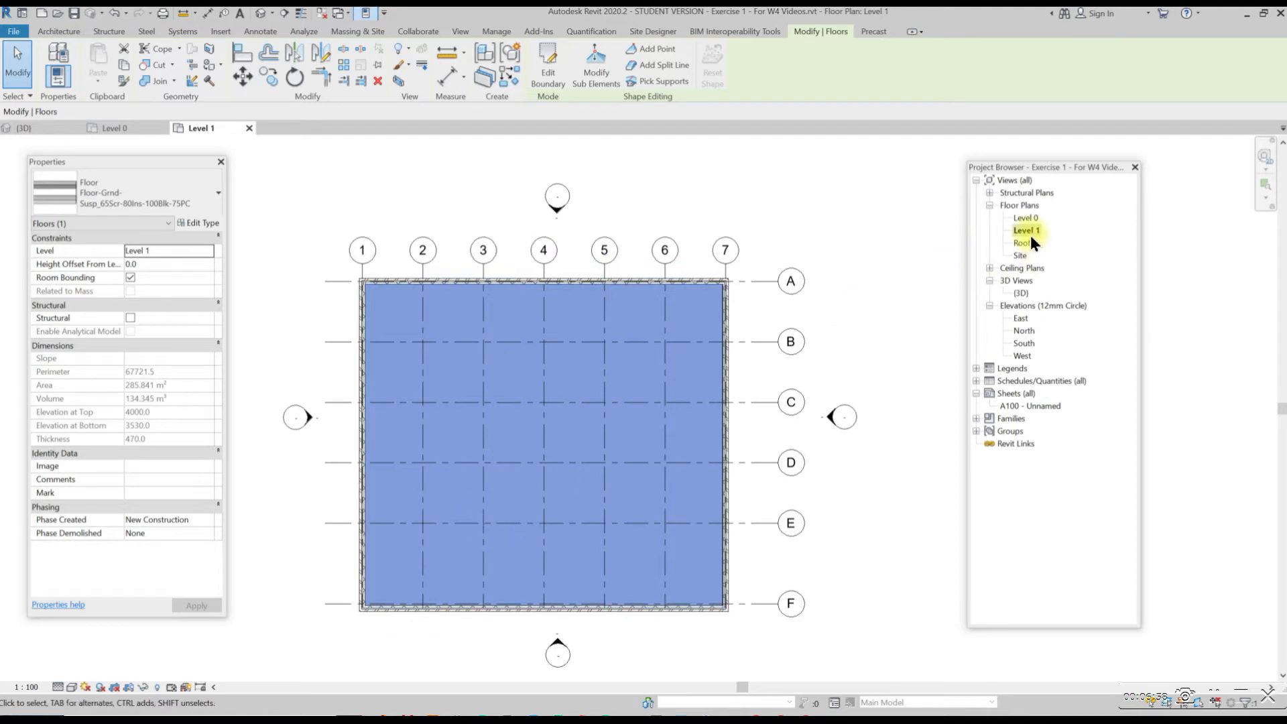
# - Open the 3D view and orbit the building to inspect the floors inside the walls
pyautogui.doubleClick(1023, 293)
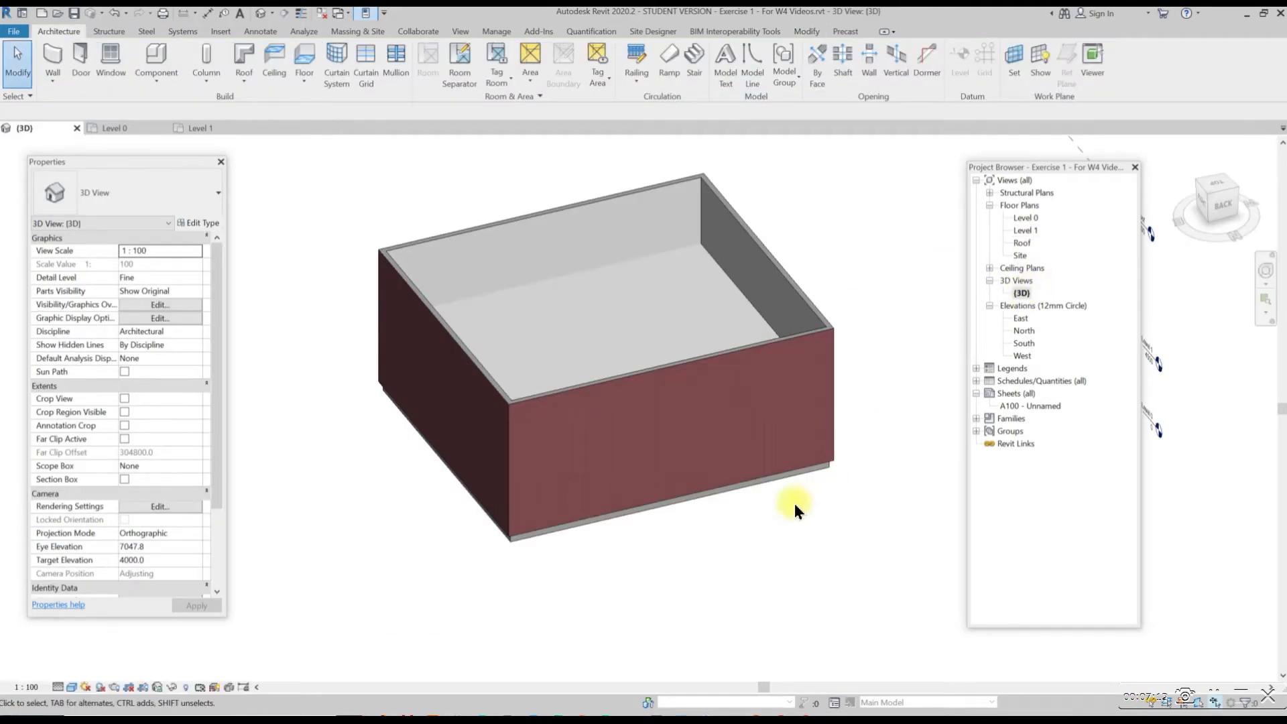
pyautogui.scroll(-1, 796, 504)
pyautogui.keyDown('shift'); pyautogui.moveTo(839, 557); pyautogui.dragTo(606, 323, button='middle'); pyautogui.keyUp('shift')
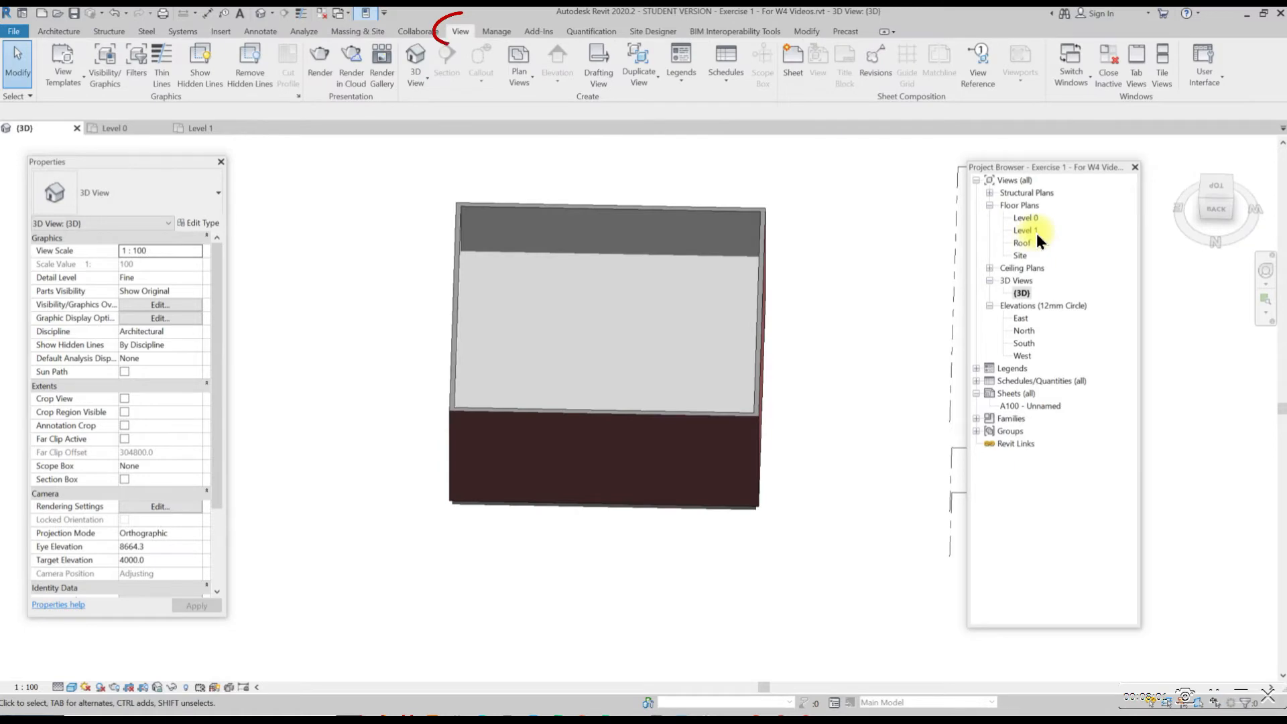
# - On the Level 0 plan, draw a horizontal building section between grids C and D and extend its far clip offset past grid A to about 10276
pyautogui.doubleClick(1027, 219)
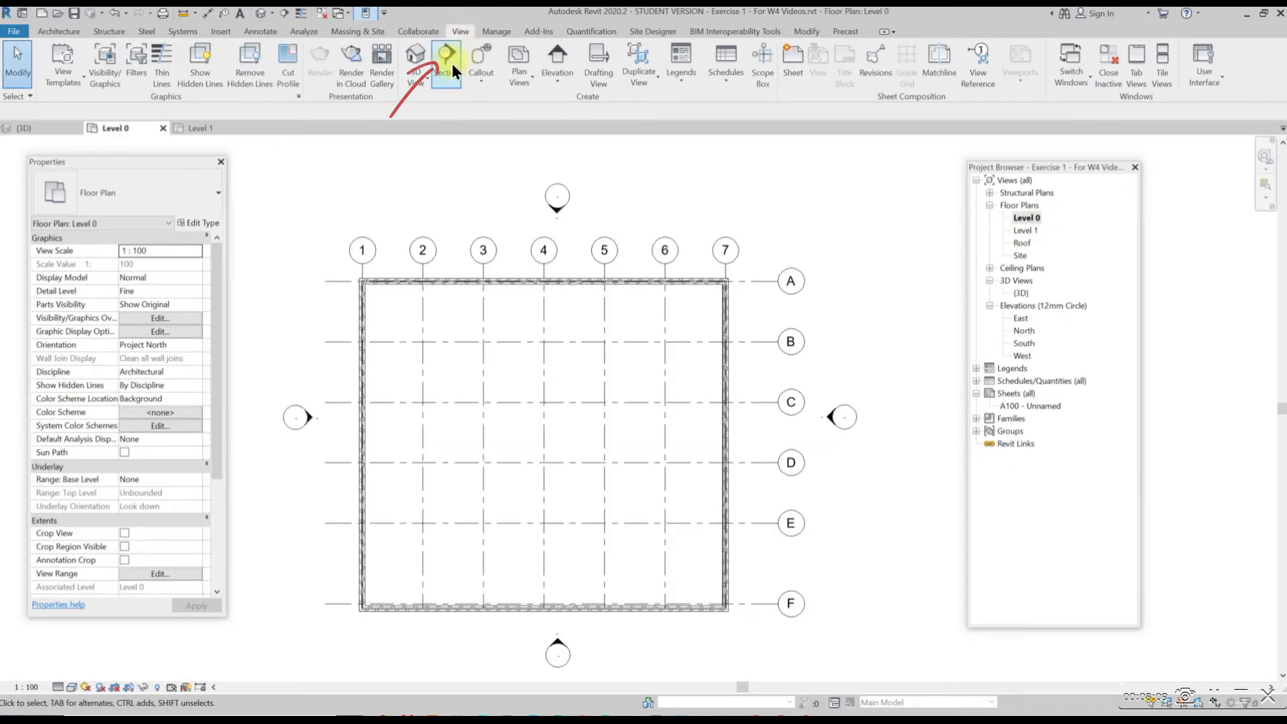
pyautogui.click(449, 67)
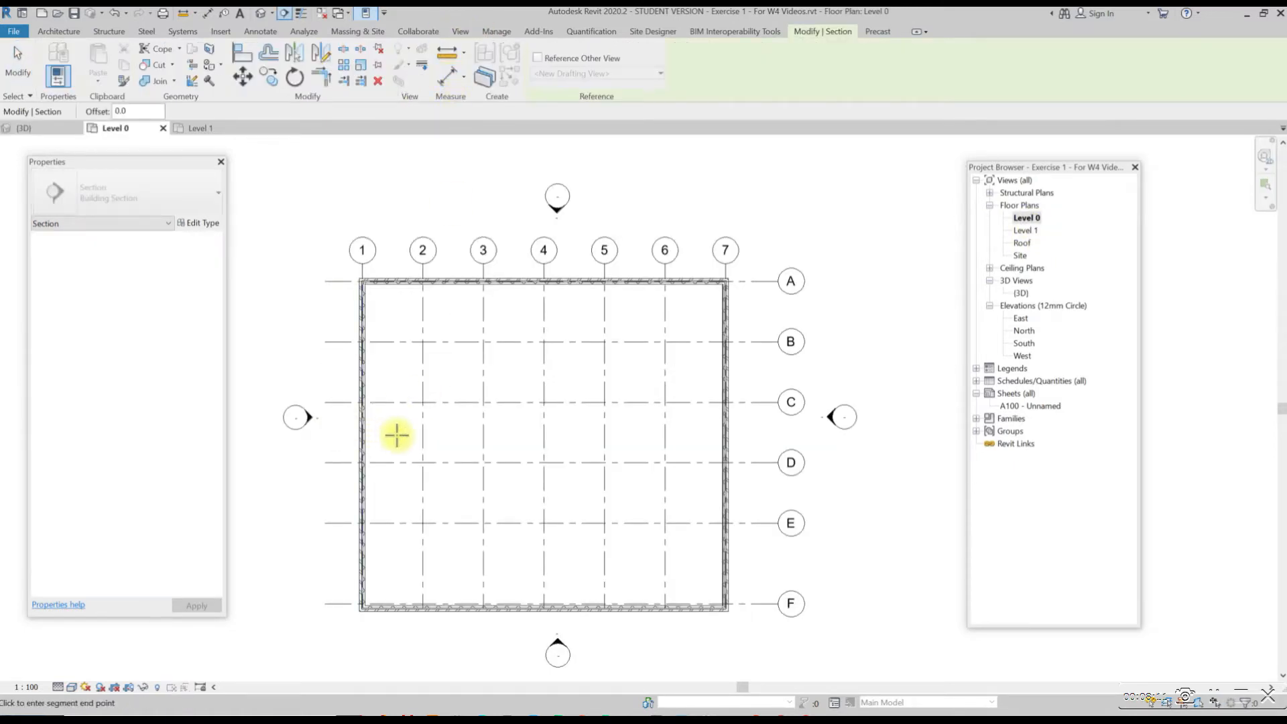
pyautogui.click(775, 433)
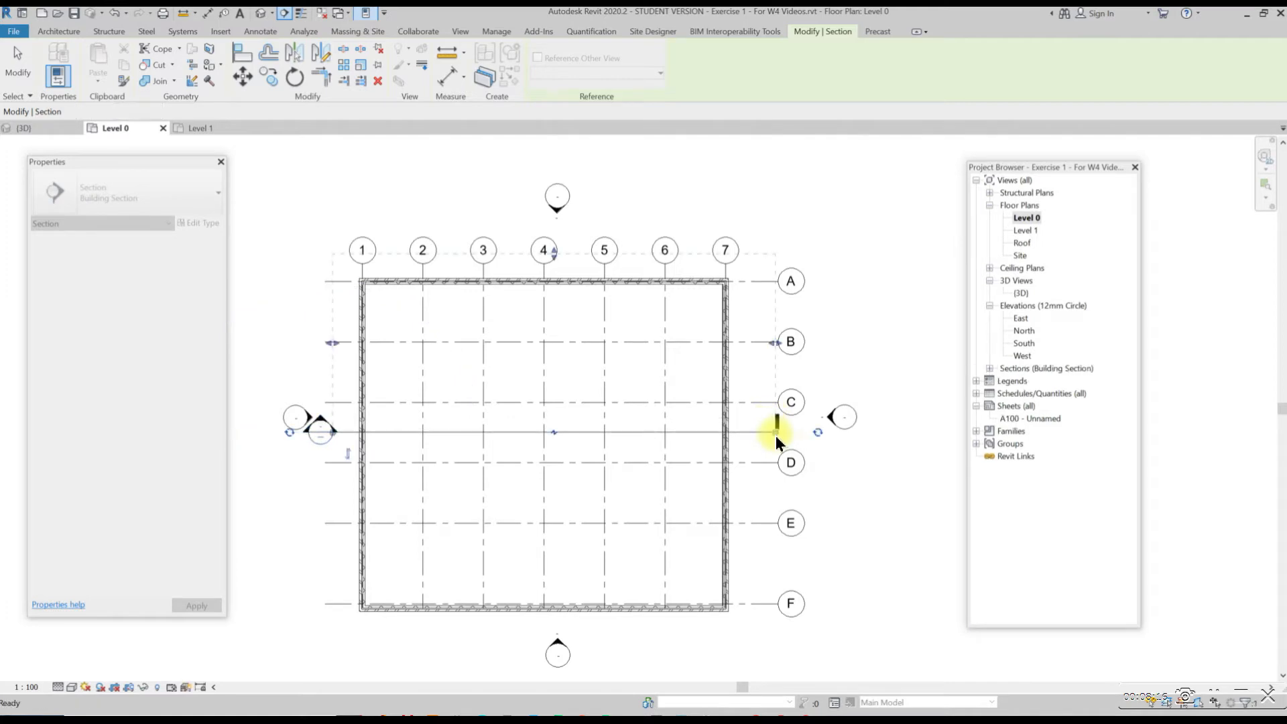
pyautogui.press('Escape')
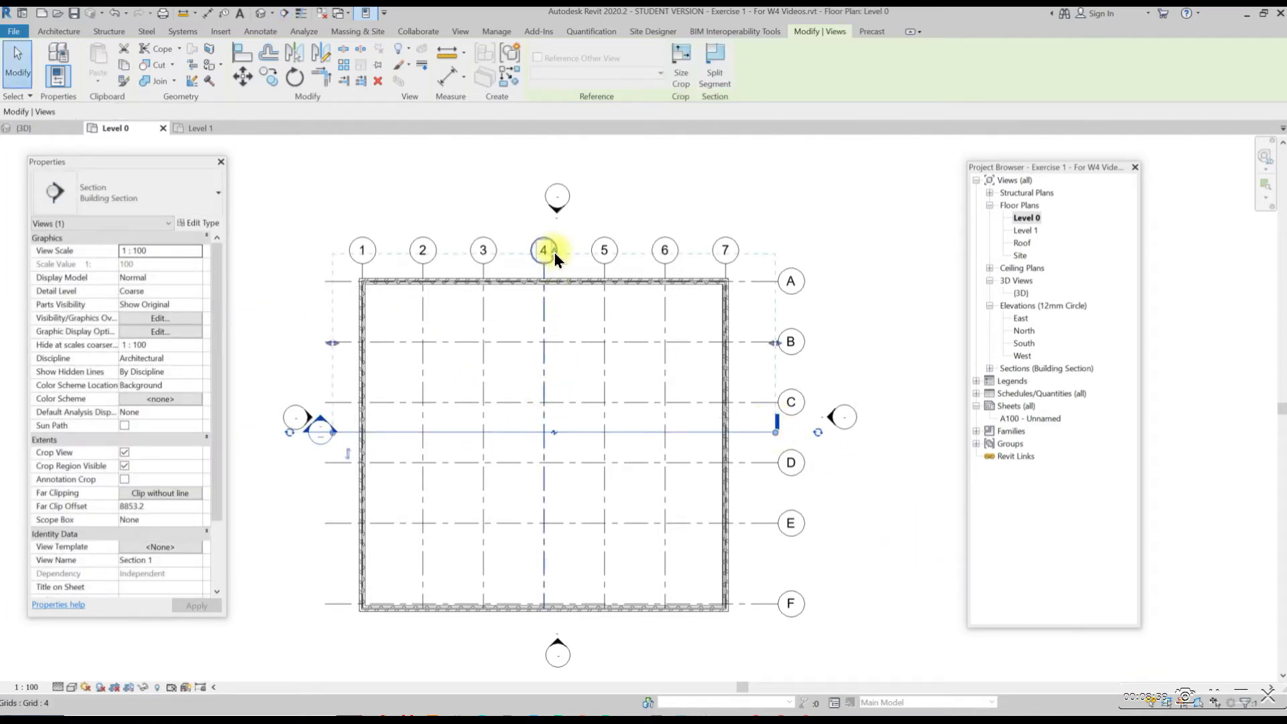
pyautogui.moveTo(553, 250); pyautogui.dragTo(554, 226)
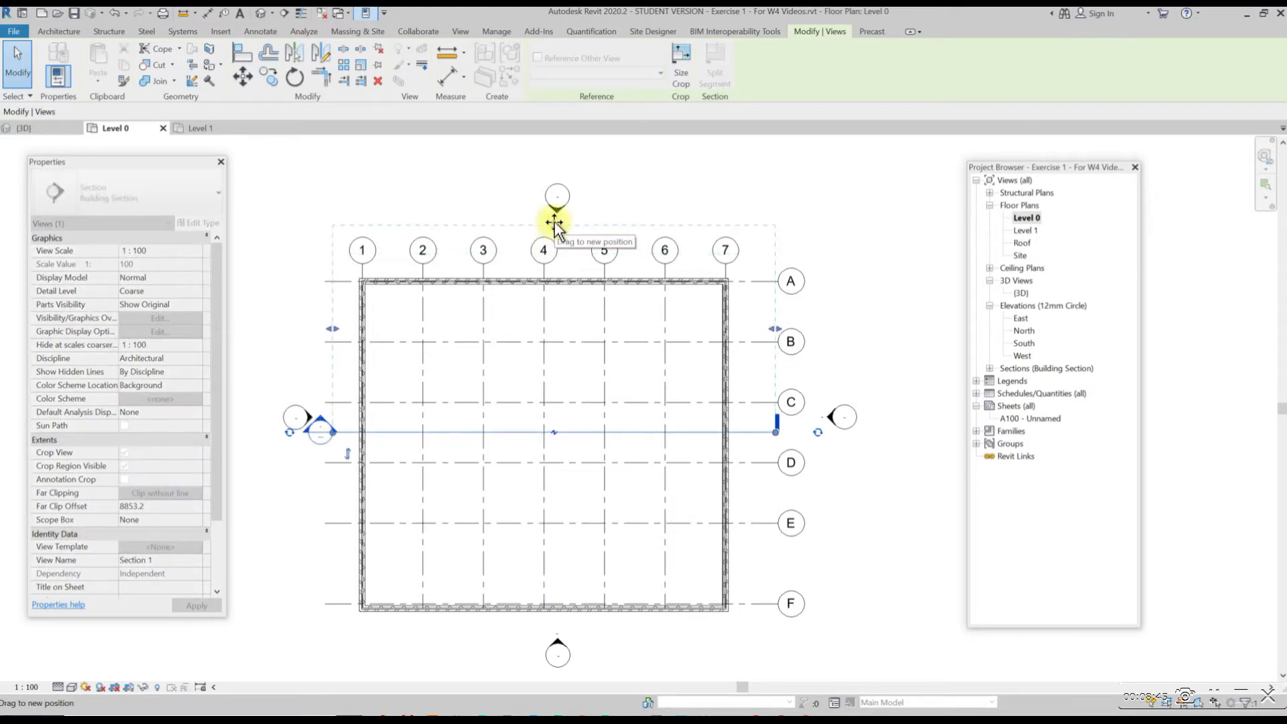
pyautogui.moveTo(554, 225); pyautogui.dragTo(554, 223)
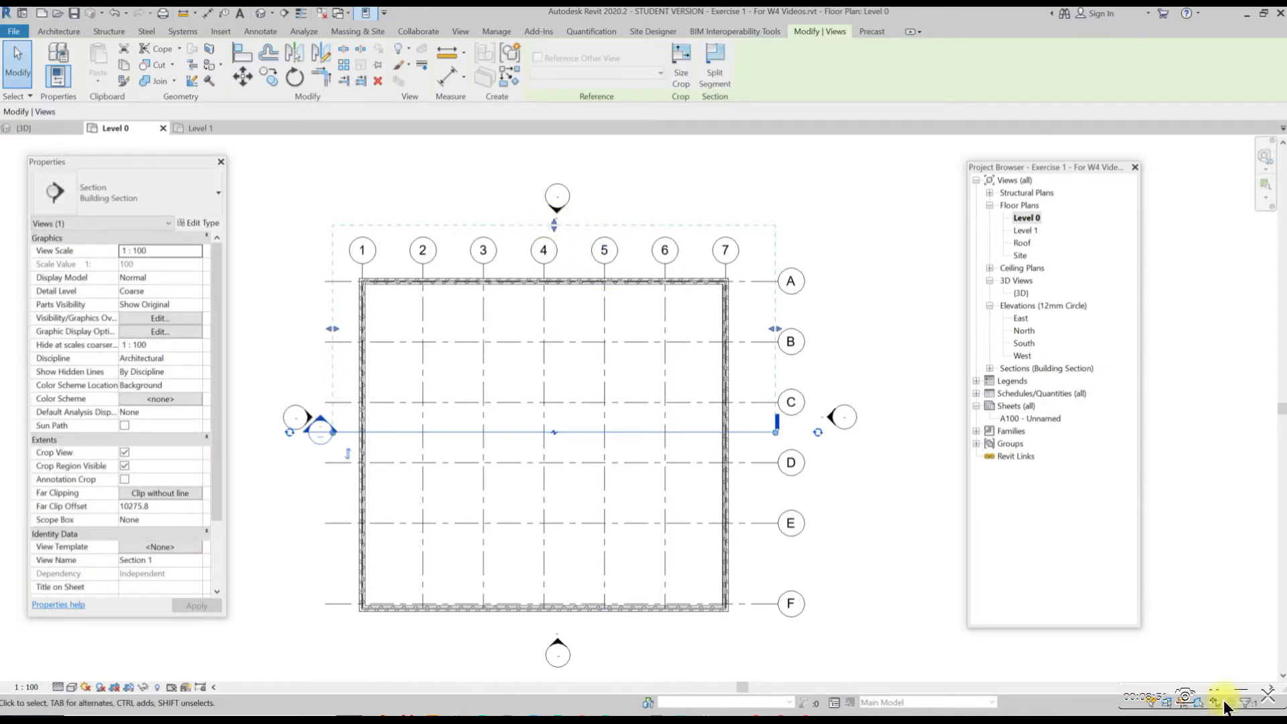
pyautogui.click(864, 300)
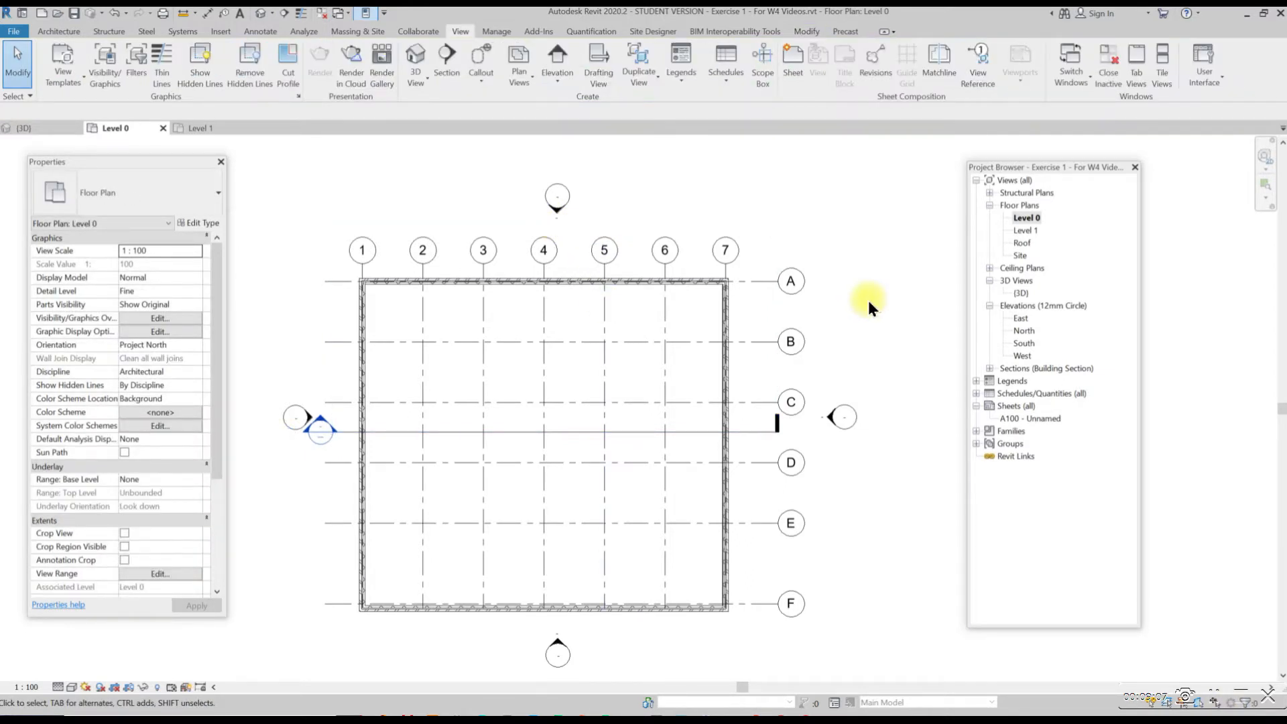
# - Open the Section 1 building section view and change its detail level
pyautogui.click(990, 369)
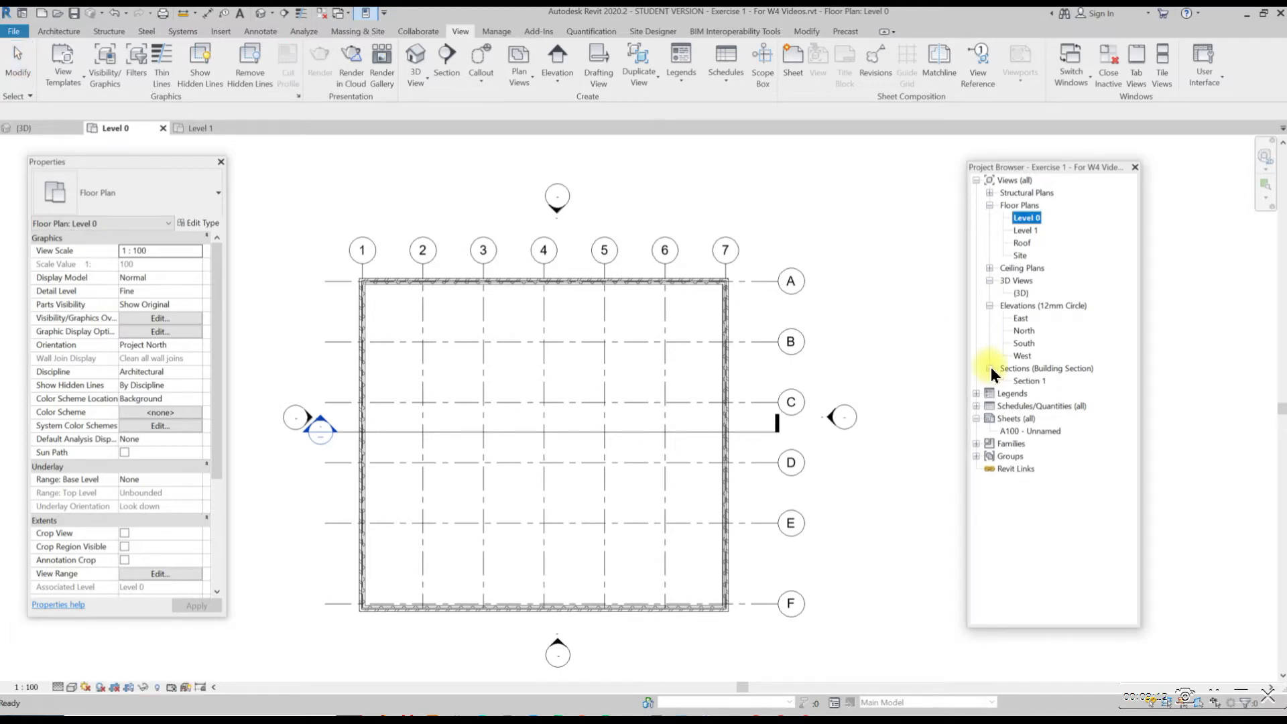
pyautogui.doubleClick(1036, 380)
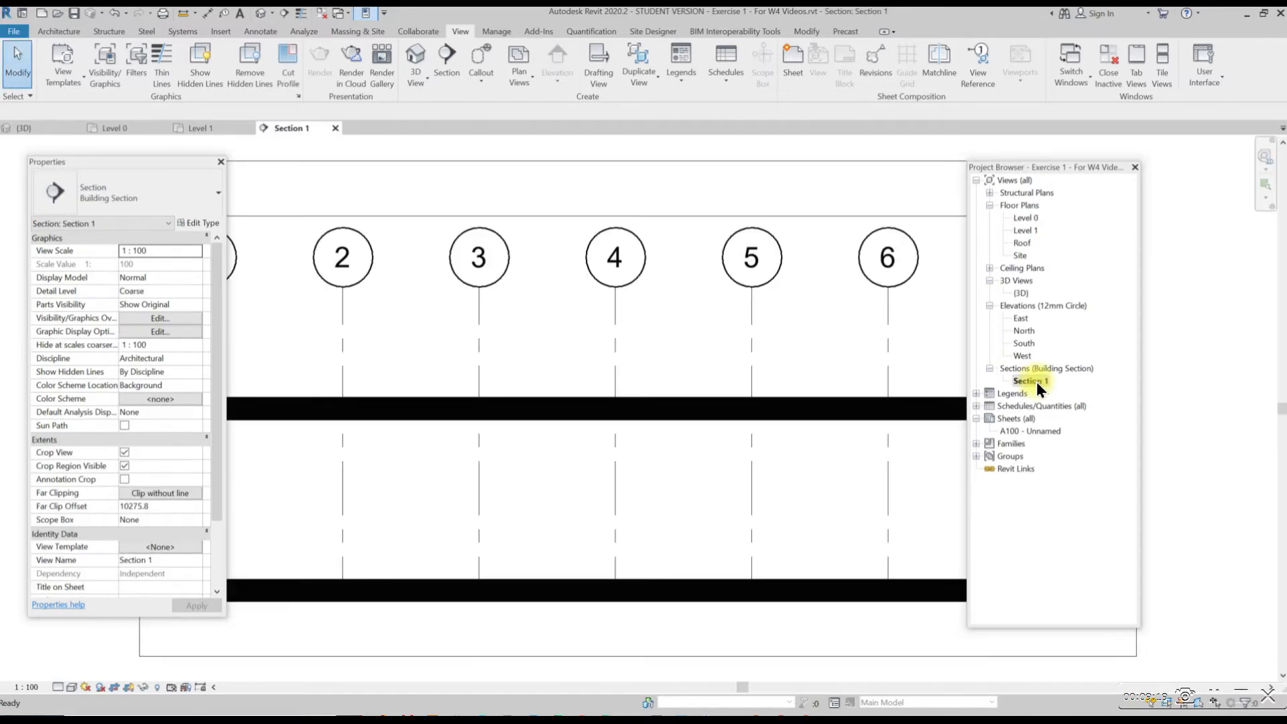
pyautogui.scroll(-4, 799, 351)
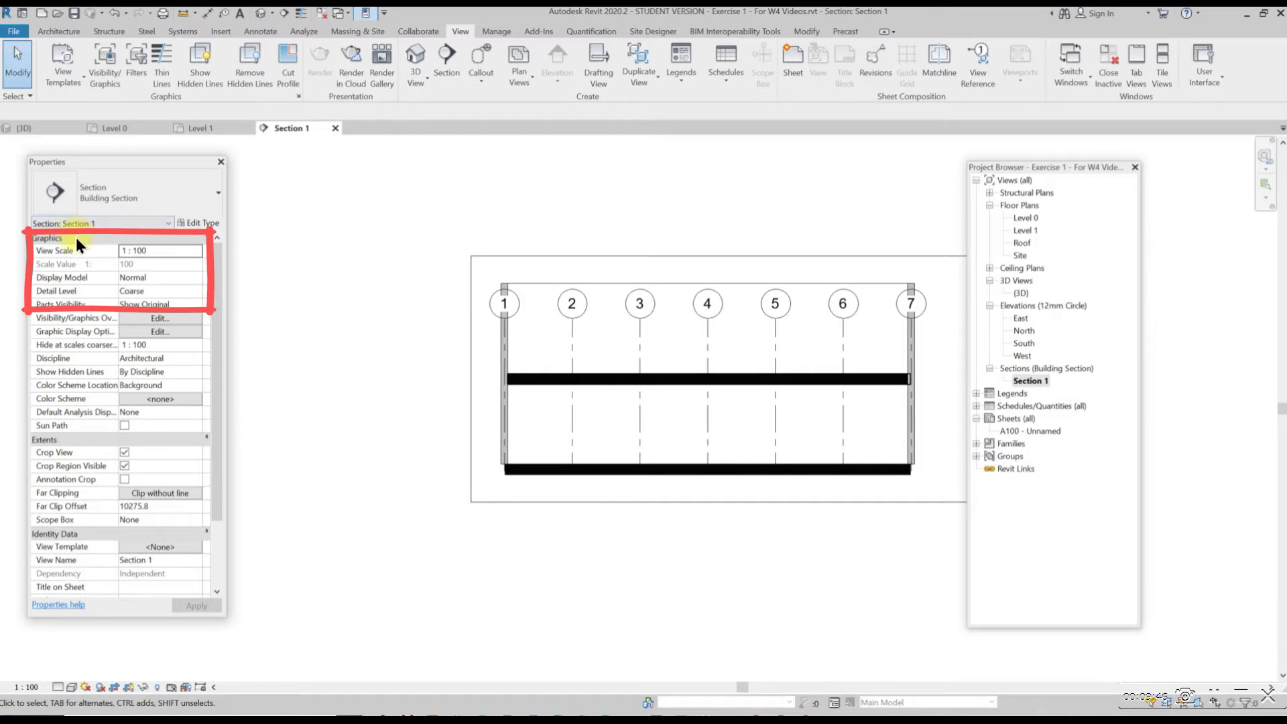
pyautogui.click(154, 291)
pyautogui.click(197, 291)
pyautogui.click(163, 327)
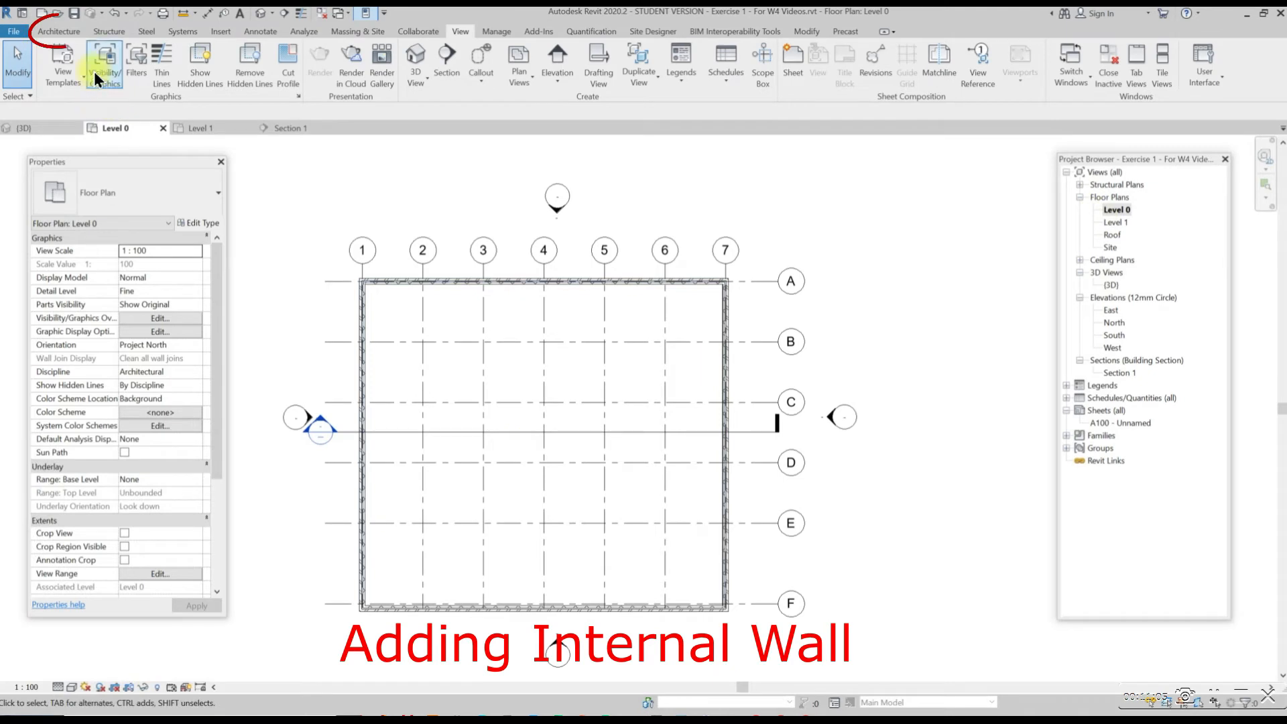
# - On the Level 0 plan, draw a Wall-Int_12P-100Blk-12P internal wall along grid 2 from the exterior wall at grid A to grid C
pyautogui.click(61, 31)
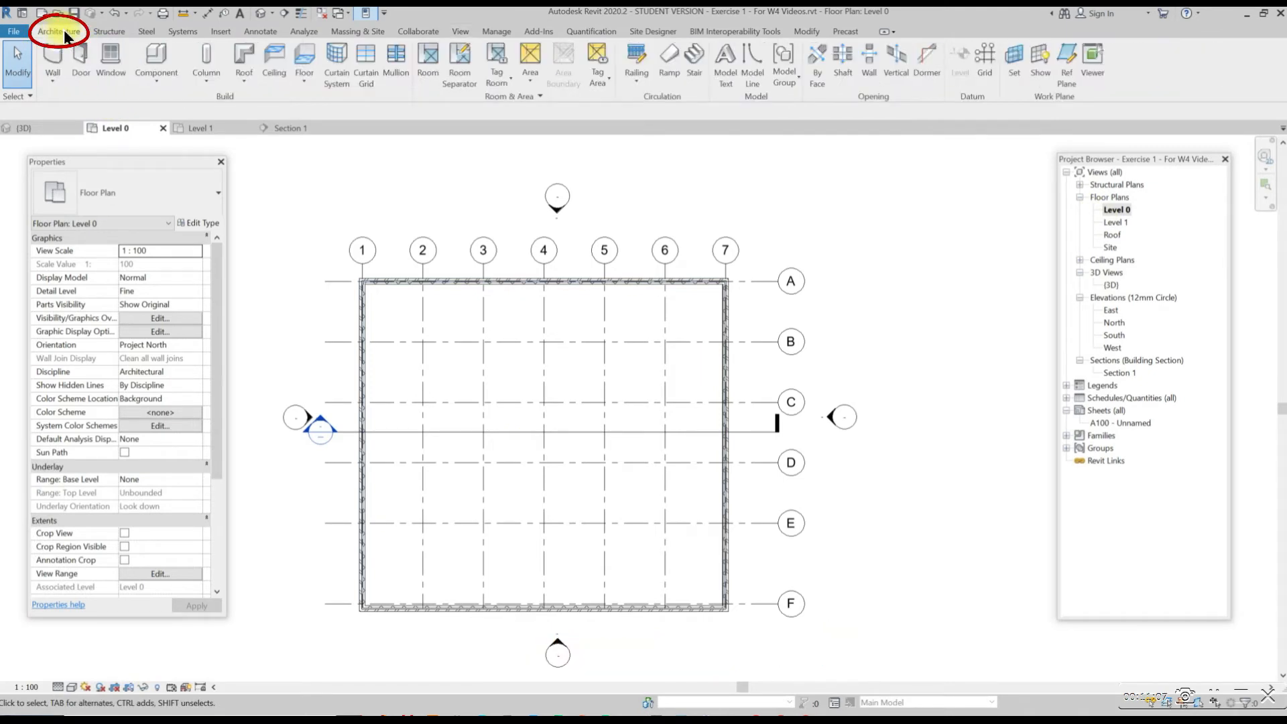
pyautogui.click(58, 79)
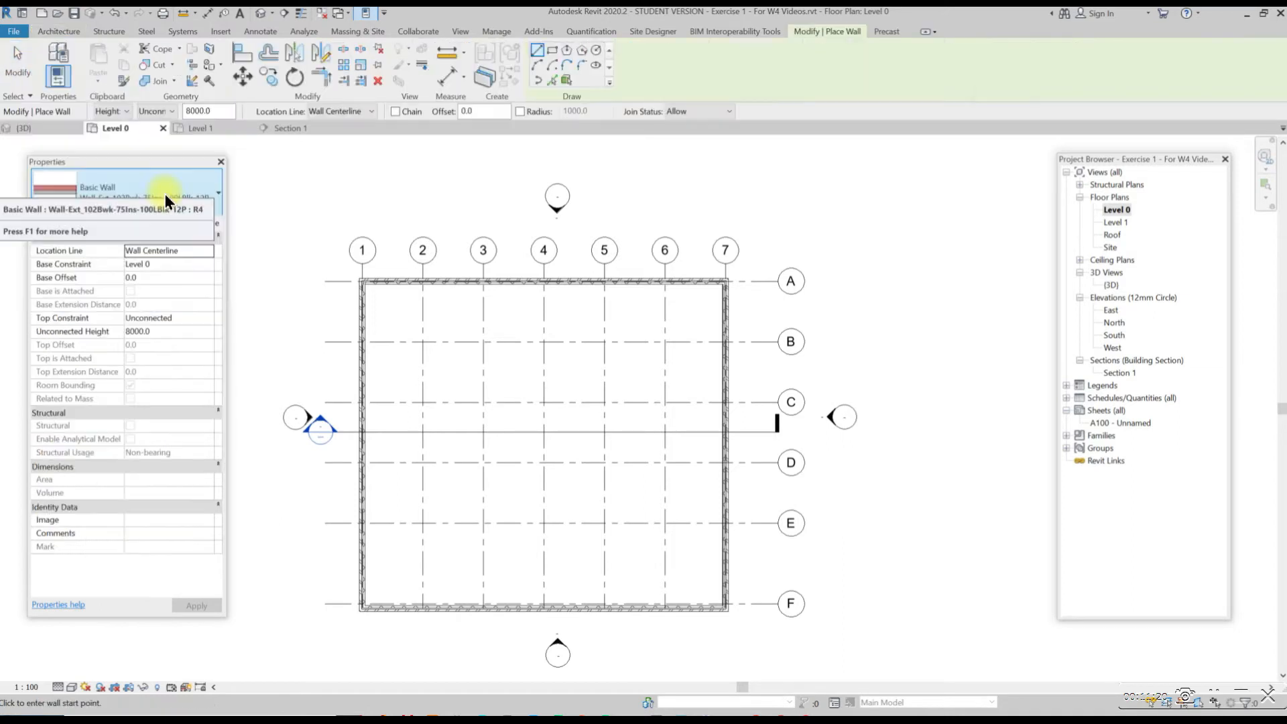
pyautogui.click(165, 194)
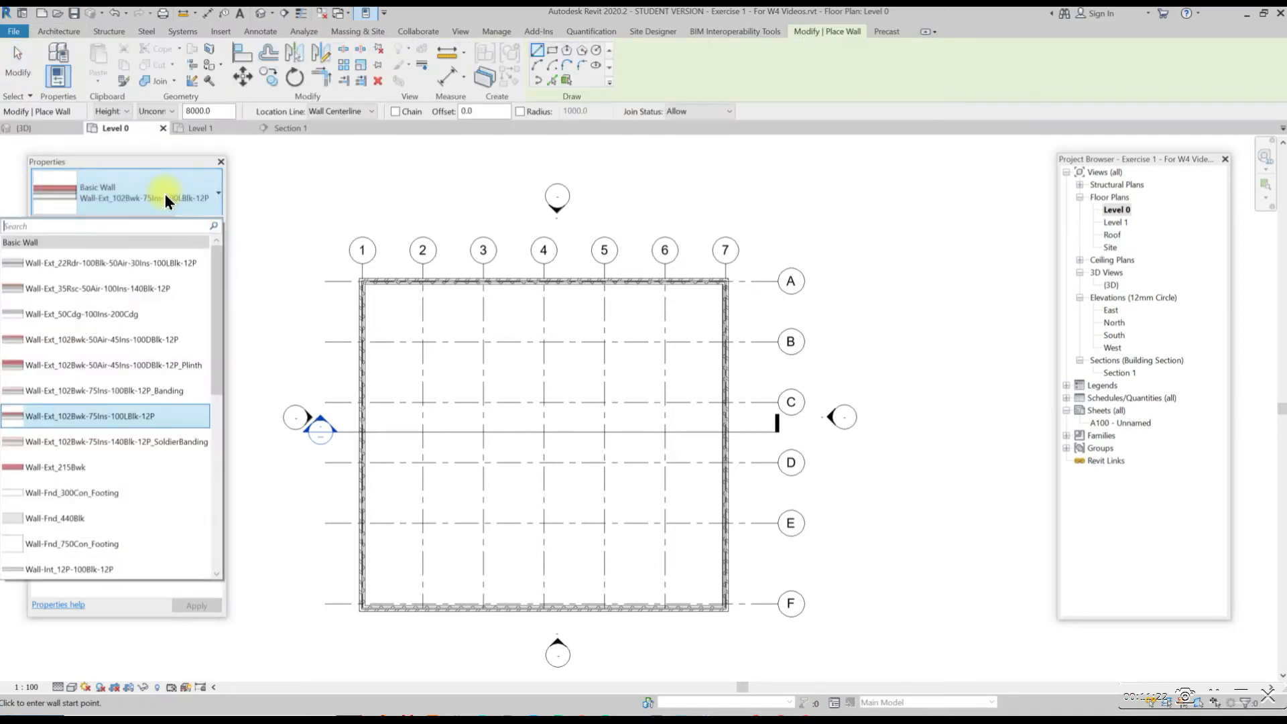
pyautogui.click(69, 569)
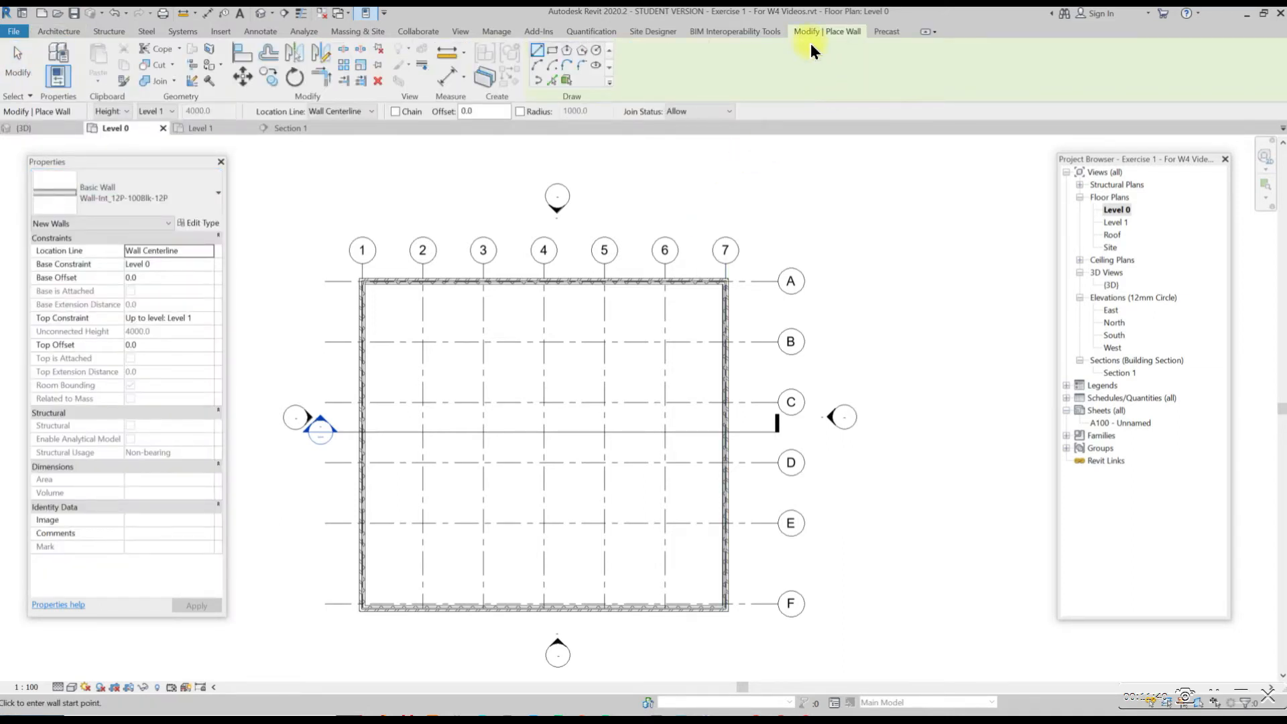
pyautogui.click(538, 50)
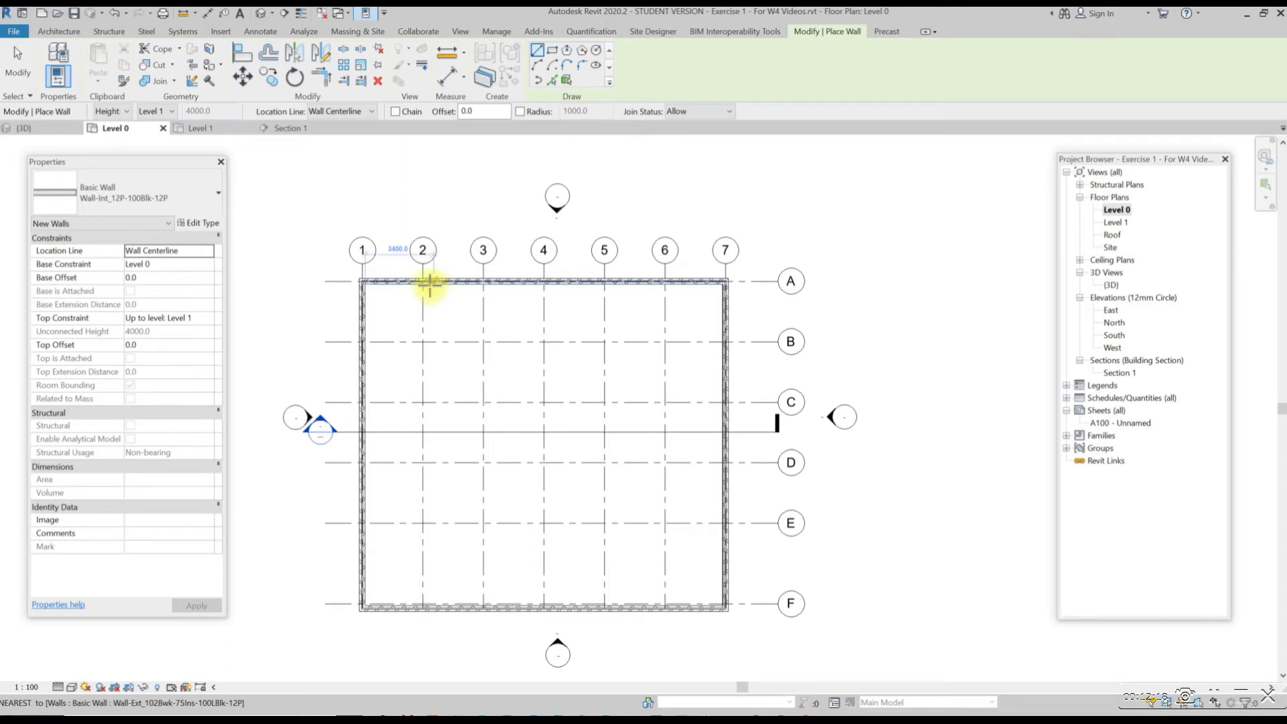
pyautogui.click(423, 287)
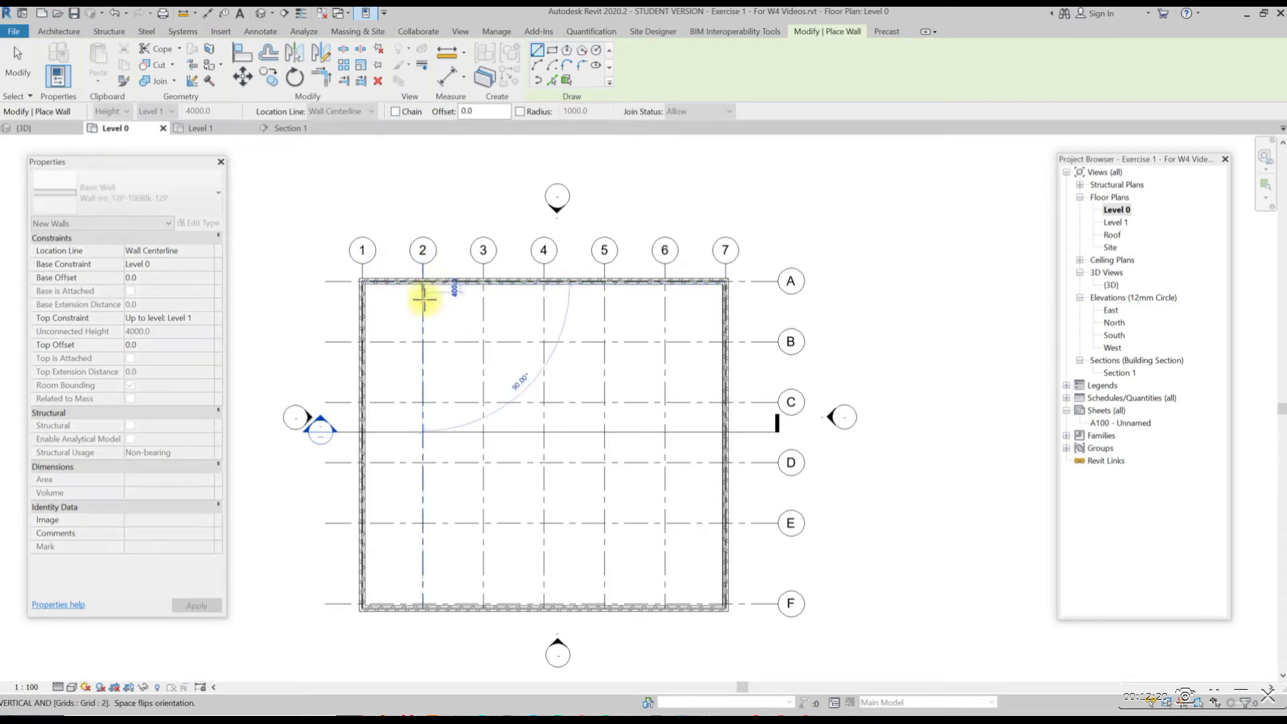
pyautogui.click(423, 401)
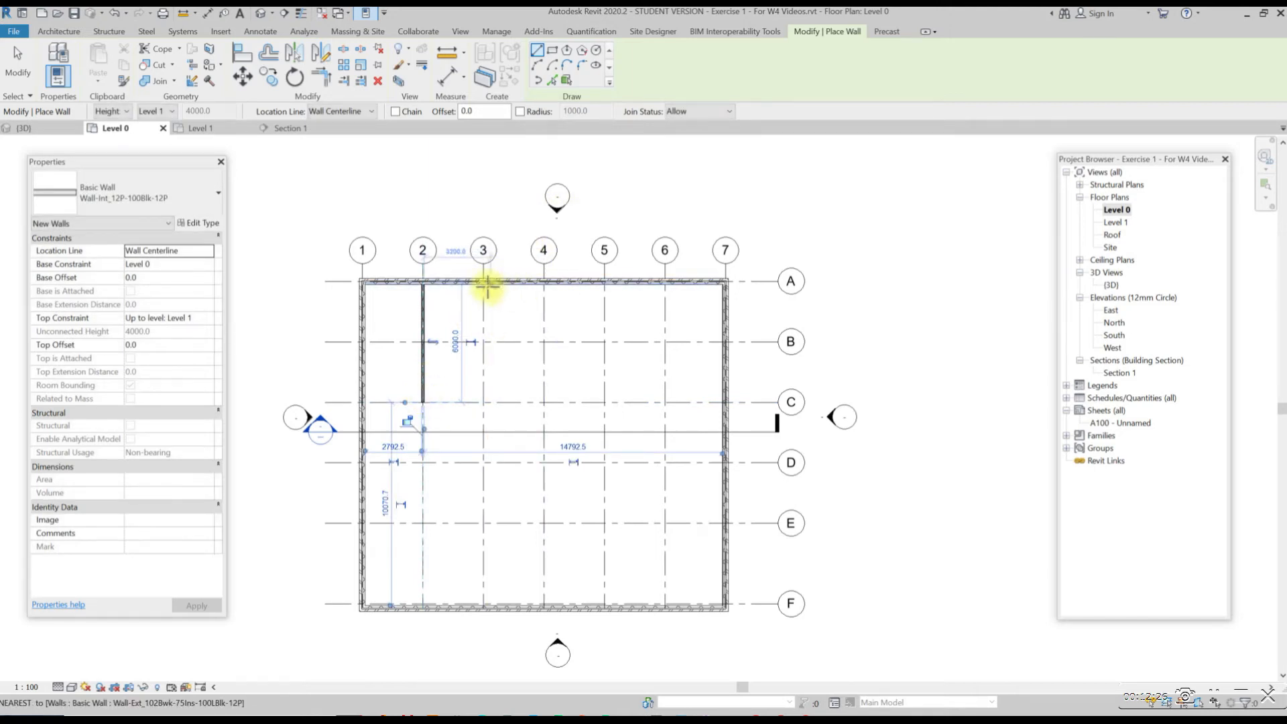
# - Draw the remaining Level 0 internal walls: grids 3, 5 and 6 from A to C, two full-width corridor walls, and three partitions on the south side
pyautogui.click(485, 284)
pyautogui.click(482, 401)
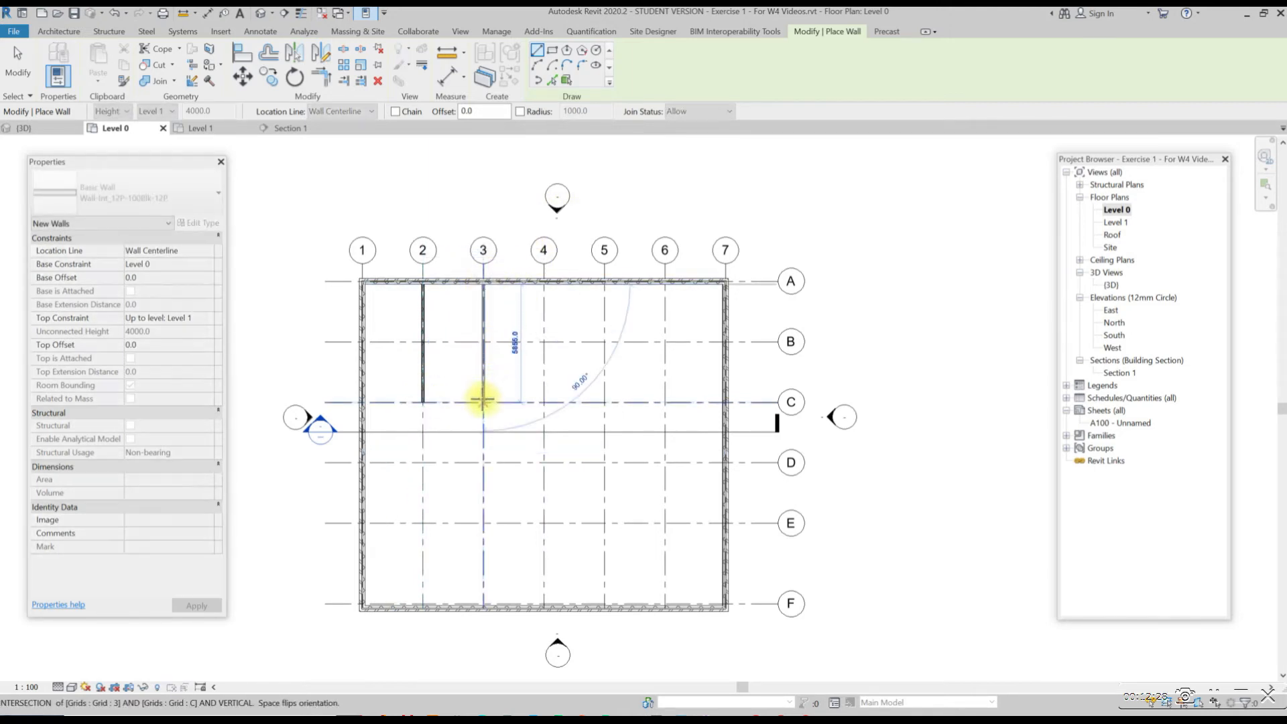
pyautogui.click(604, 282)
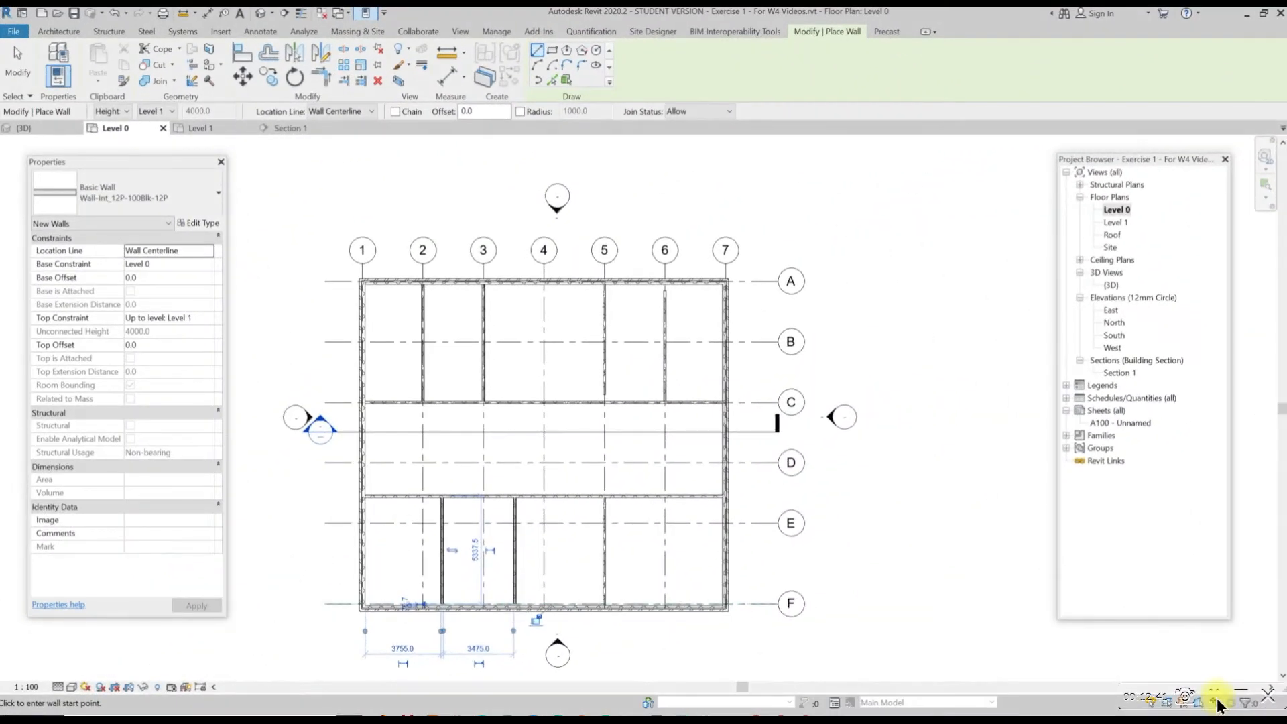
pyautogui.press('Escape')
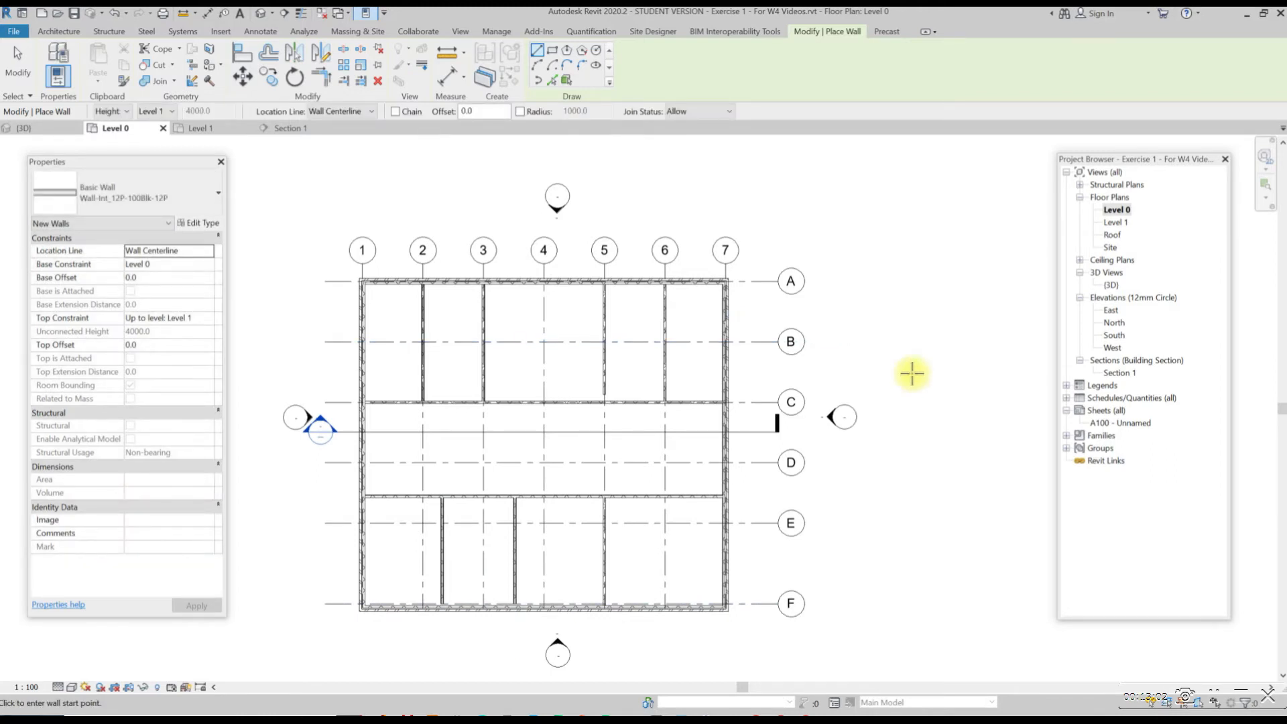
pyautogui.press('Escape')
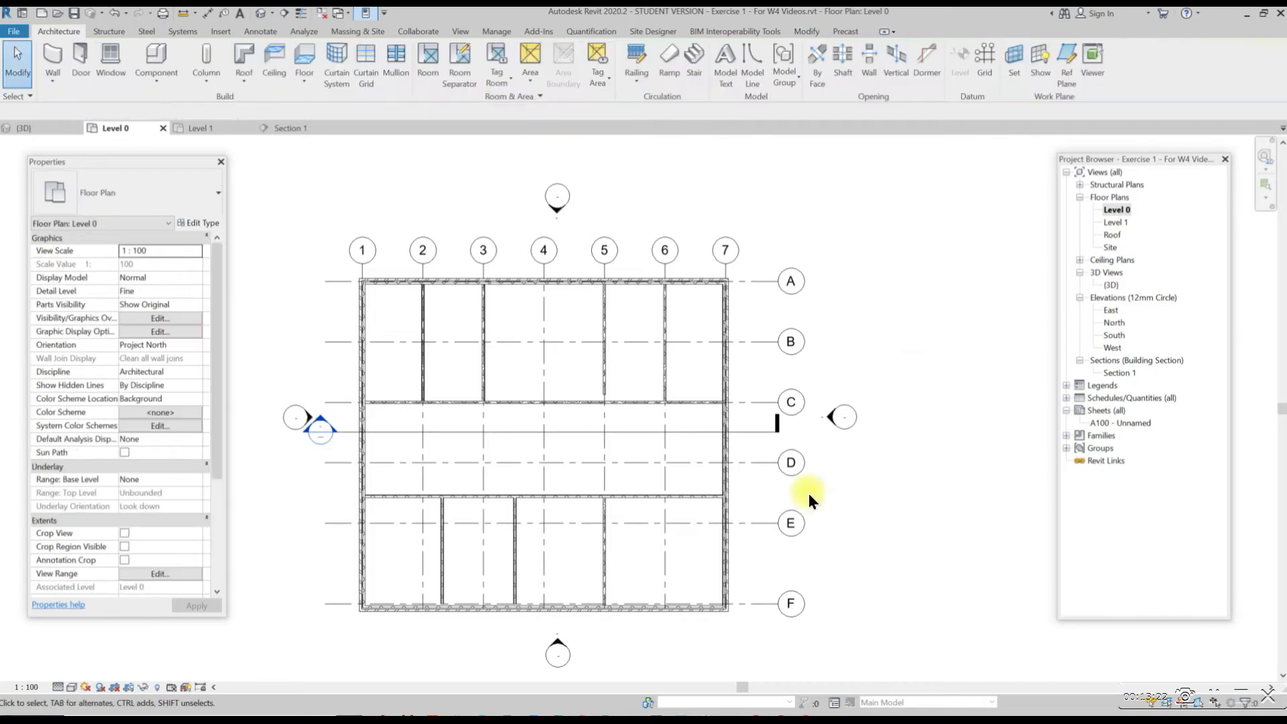
# - Move the east exterior wall outward past grid 7, and the north and south exterior walls inward between grids A/B and E/F
pyautogui.click(726, 449)
pyautogui.moveTo(735, 449); pyautogui.dragTo(752, 448)
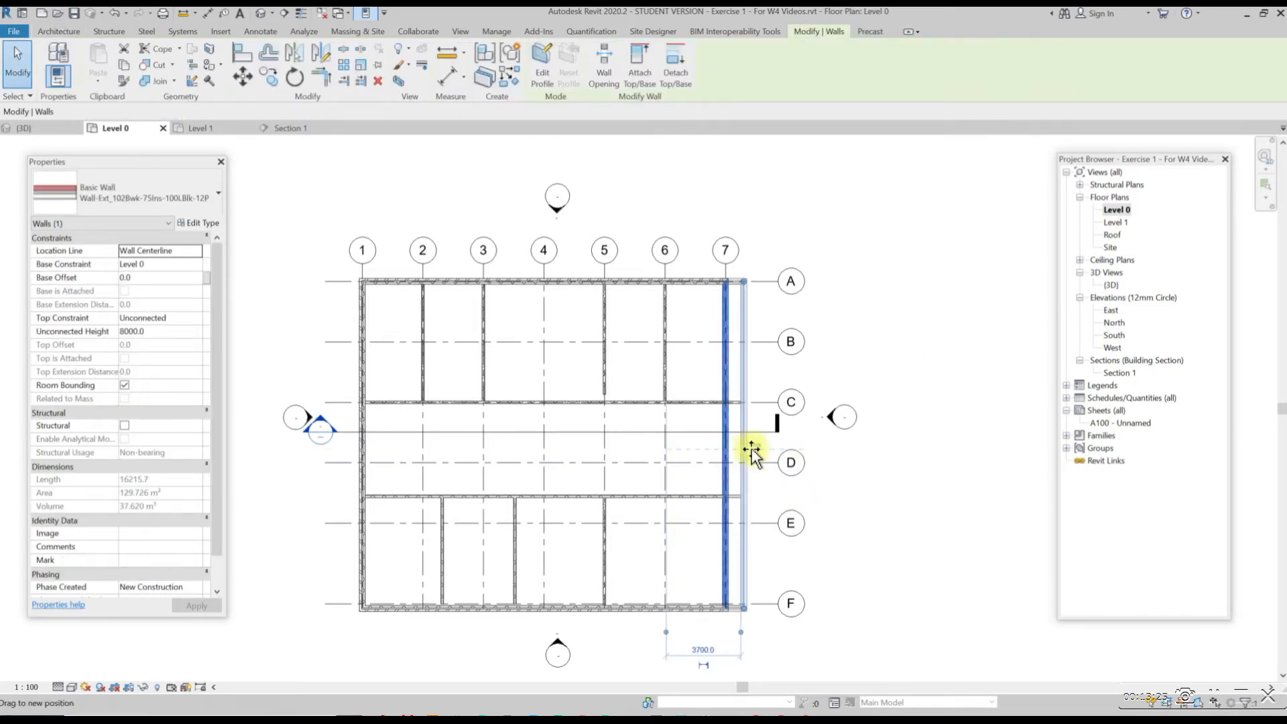
pyautogui.click(555, 281)
pyautogui.moveTo(555, 282); pyautogui.dragTo(555, 317)
pyautogui.click(571, 606)
pyautogui.moveTo(570, 606); pyautogui.dragTo(573, 580)
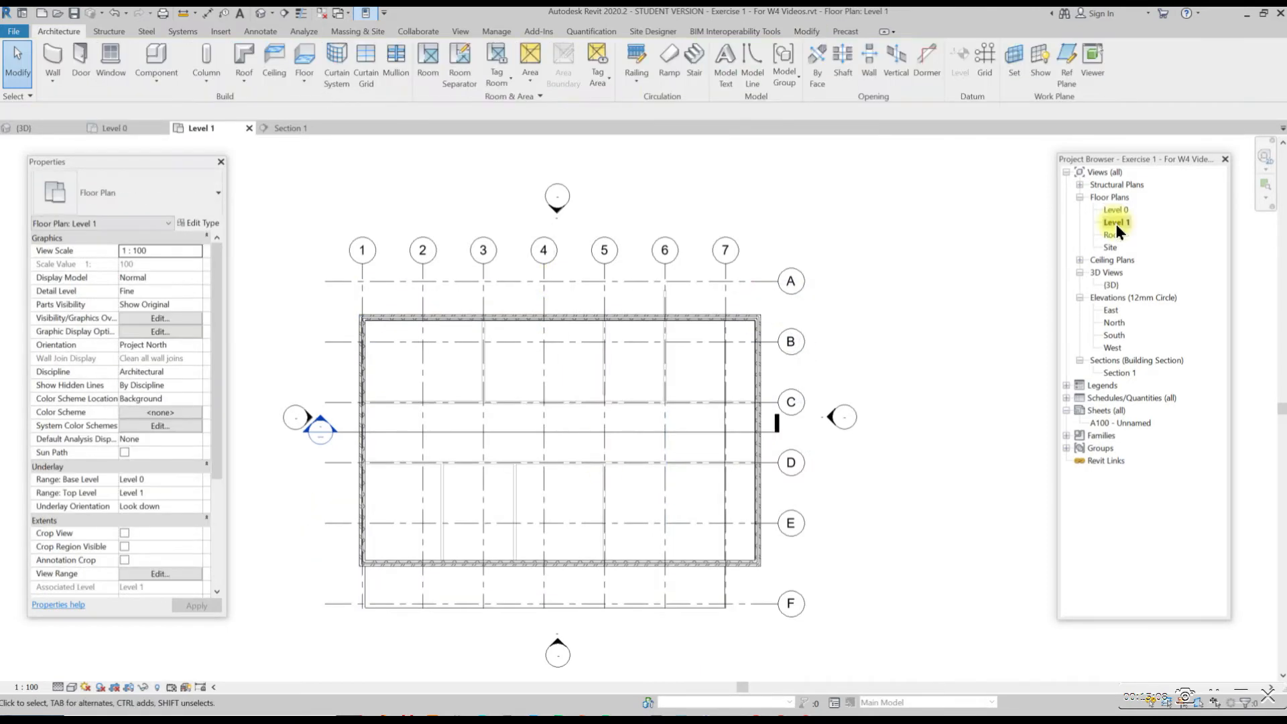
# - On the Level 1 plan, draw Wall-Partn_12P-70MStd-12P corridor walls along grids C and D, and partitions along grids 2, 3, 4 and 6
pyautogui.click(1116, 223)
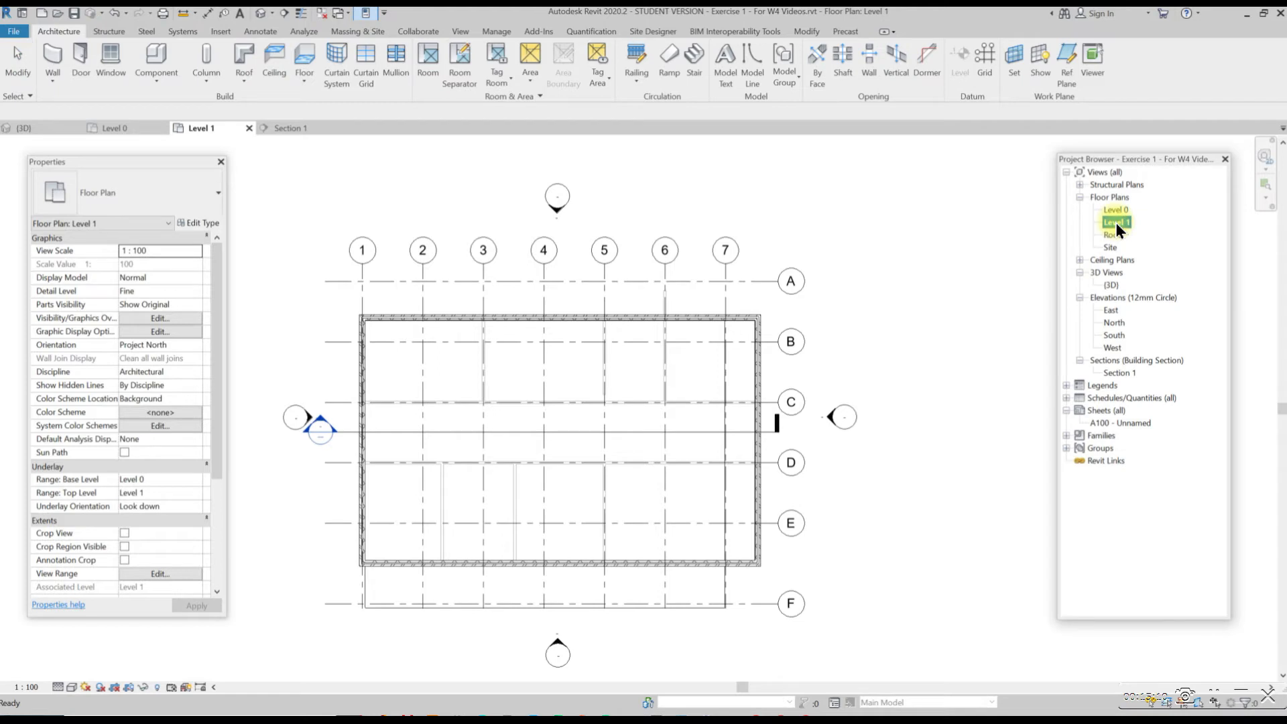
pyautogui.click(54, 79)
pyautogui.click(63, 102)
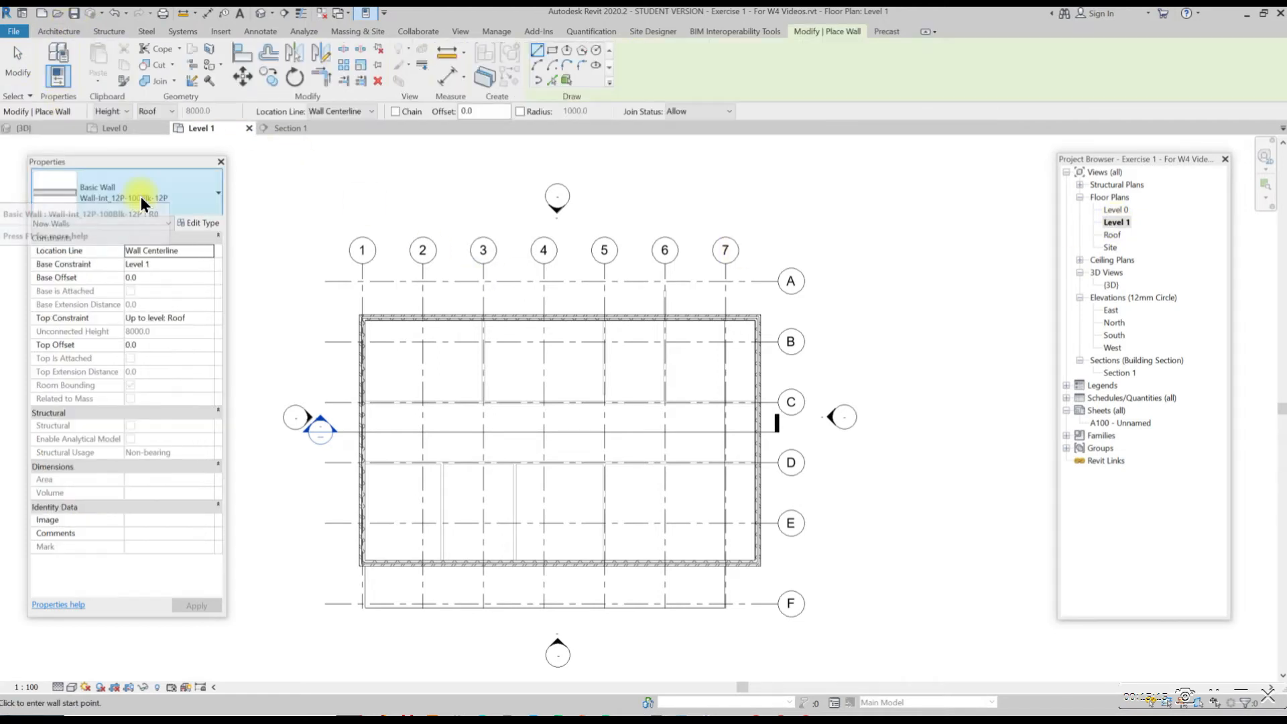
pyautogui.click(143, 191)
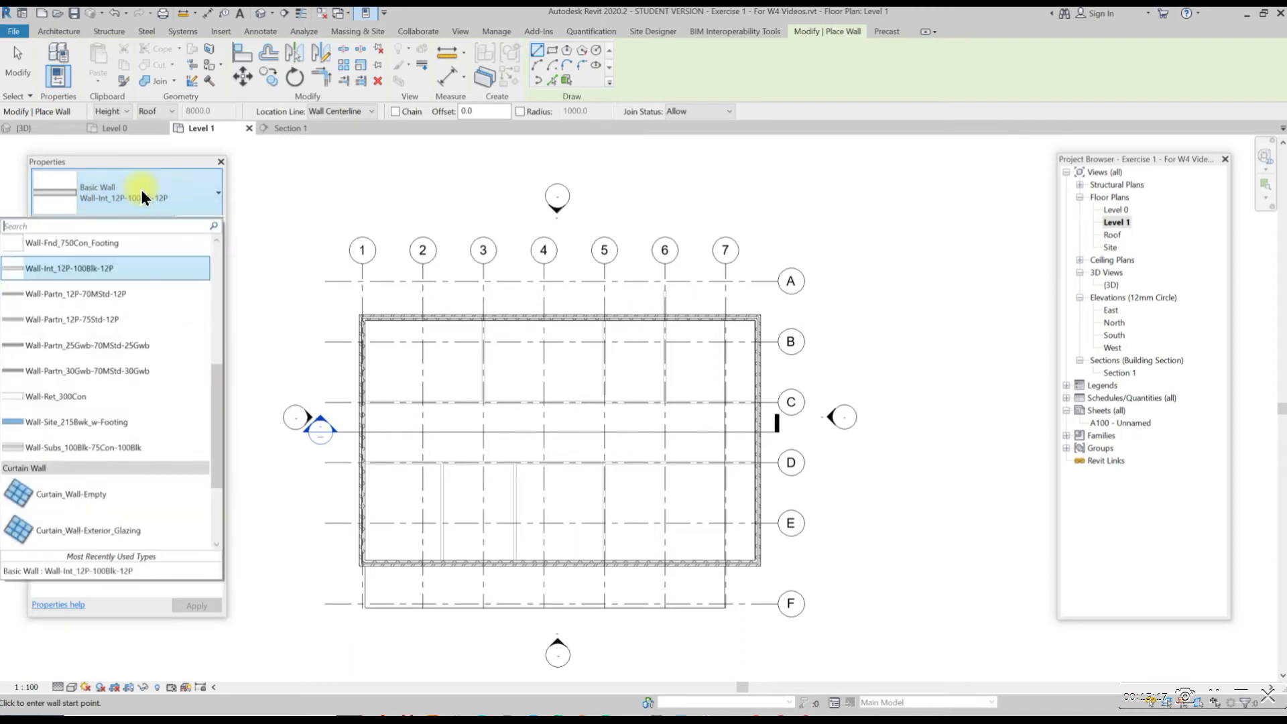
pyautogui.scroll(1, 97, 364)
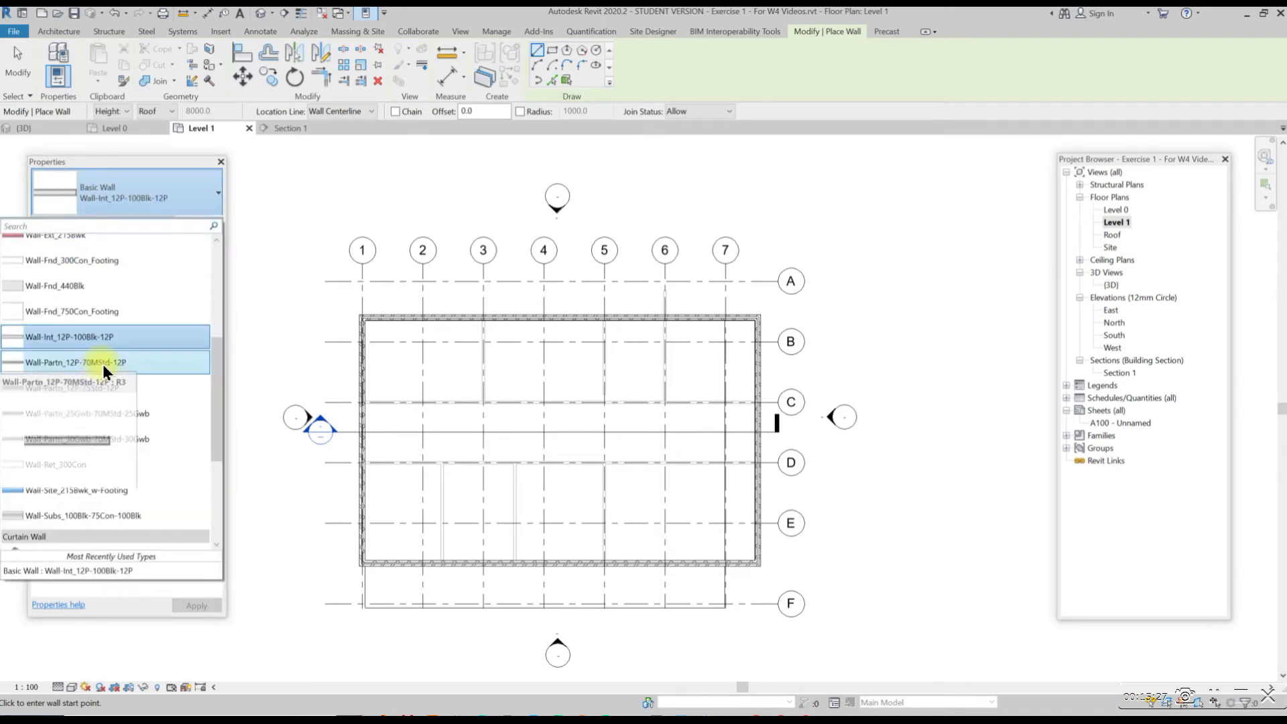
pyautogui.click(105, 364)
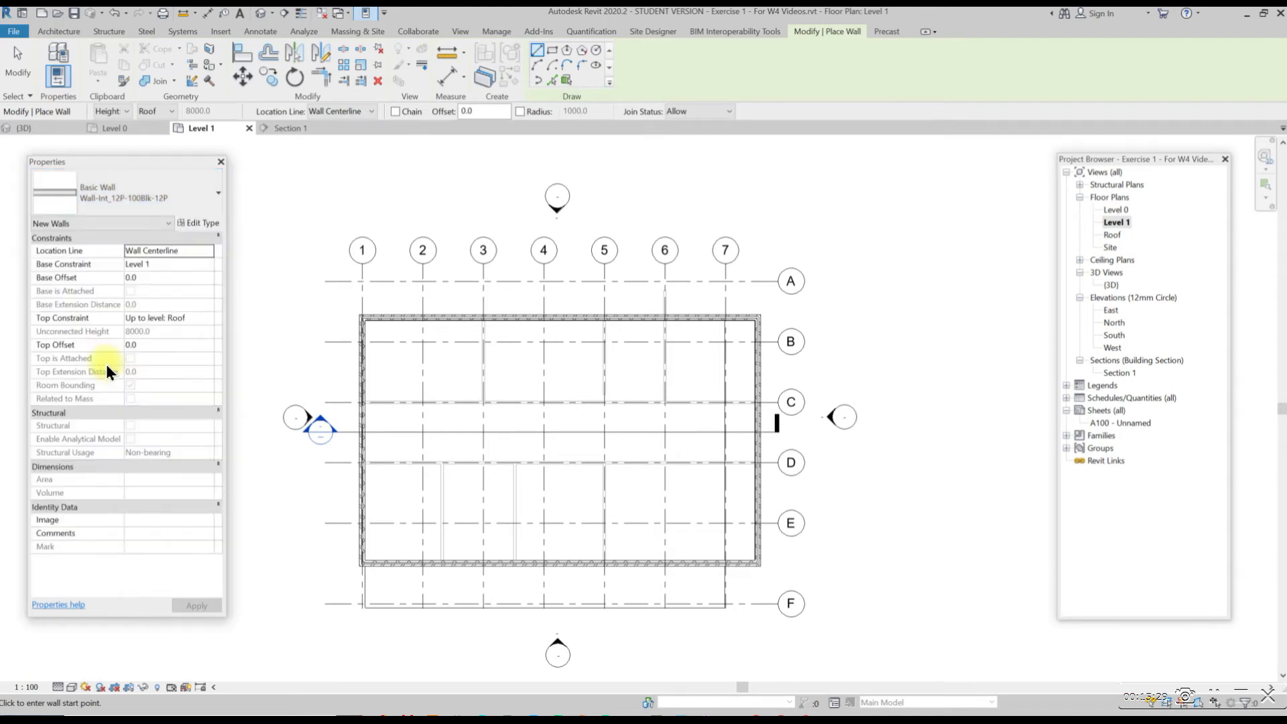
pyautogui.click(536, 51)
pyautogui.click(422, 318)
pyautogui.click(424, 402)
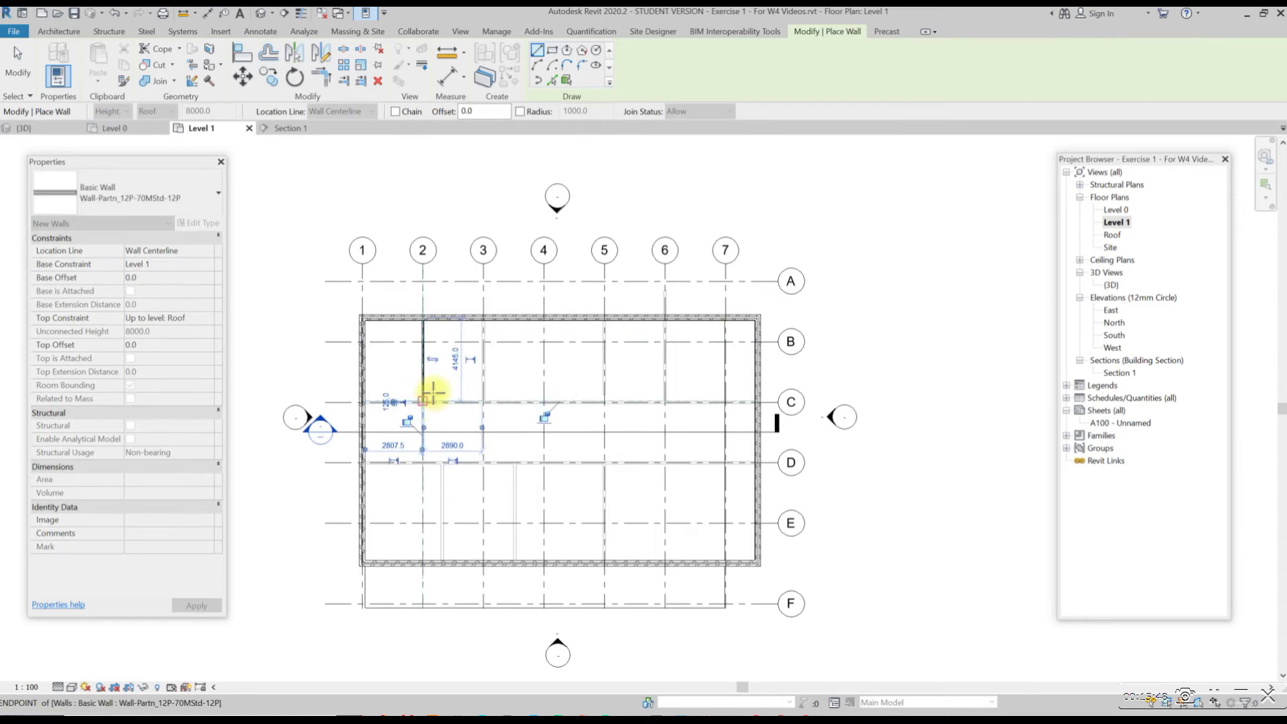
pyautogui.click(483, 402)
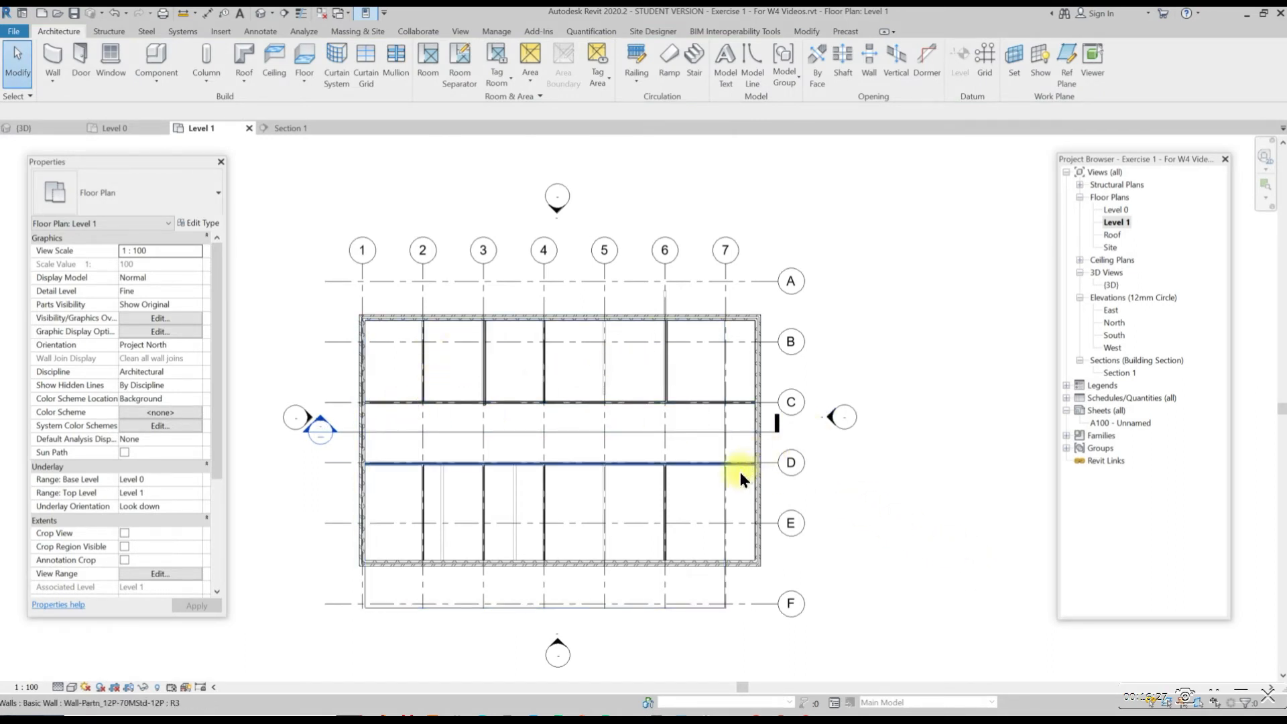
# - Select both Level 1 corridor walls on grids C and D and review the wall types available for them
pyautogui.click(634, 404)
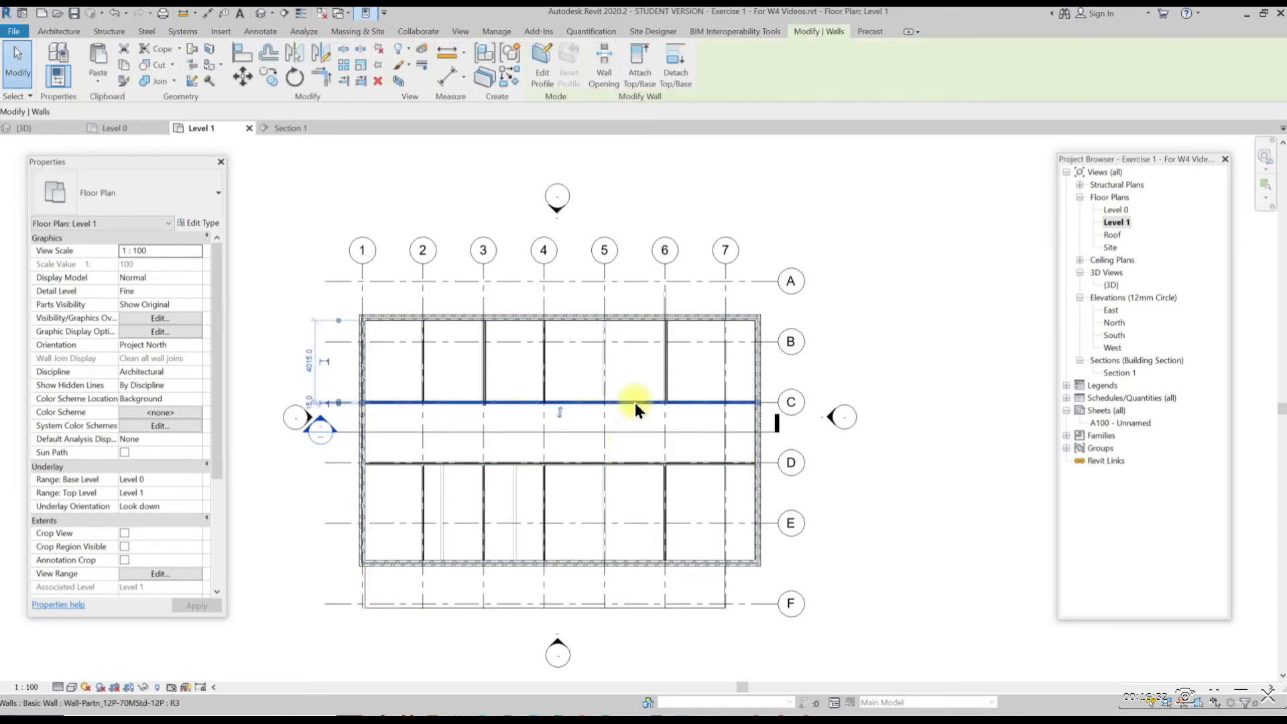
pyautogui.keyDown('ctrl'); pyautogui.click(630, 462); pyautogui.keyUp('ctrl')
pyautogui.keyDown('ctrl'); pyautogui.click(630, 464); pyautogui.keyUp('ctrl')
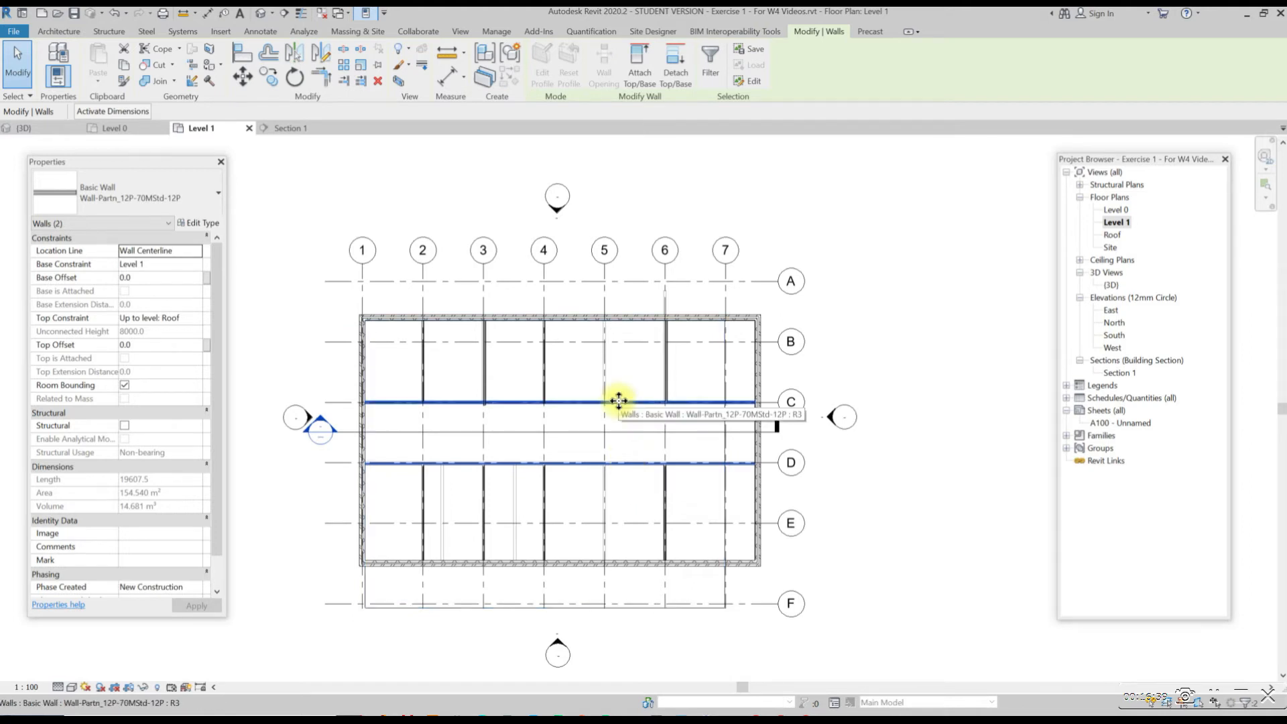
pyautogui.click(170, 185)
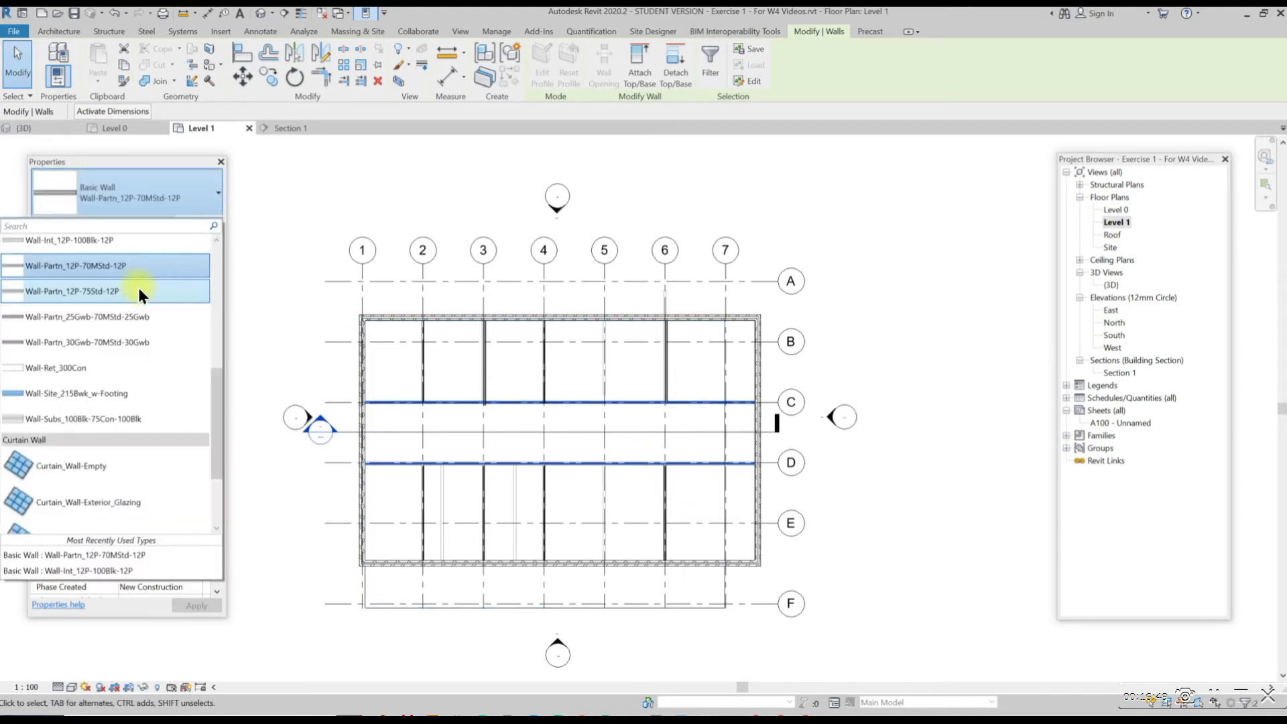
pyautogui.scroll(5, 153, 283)
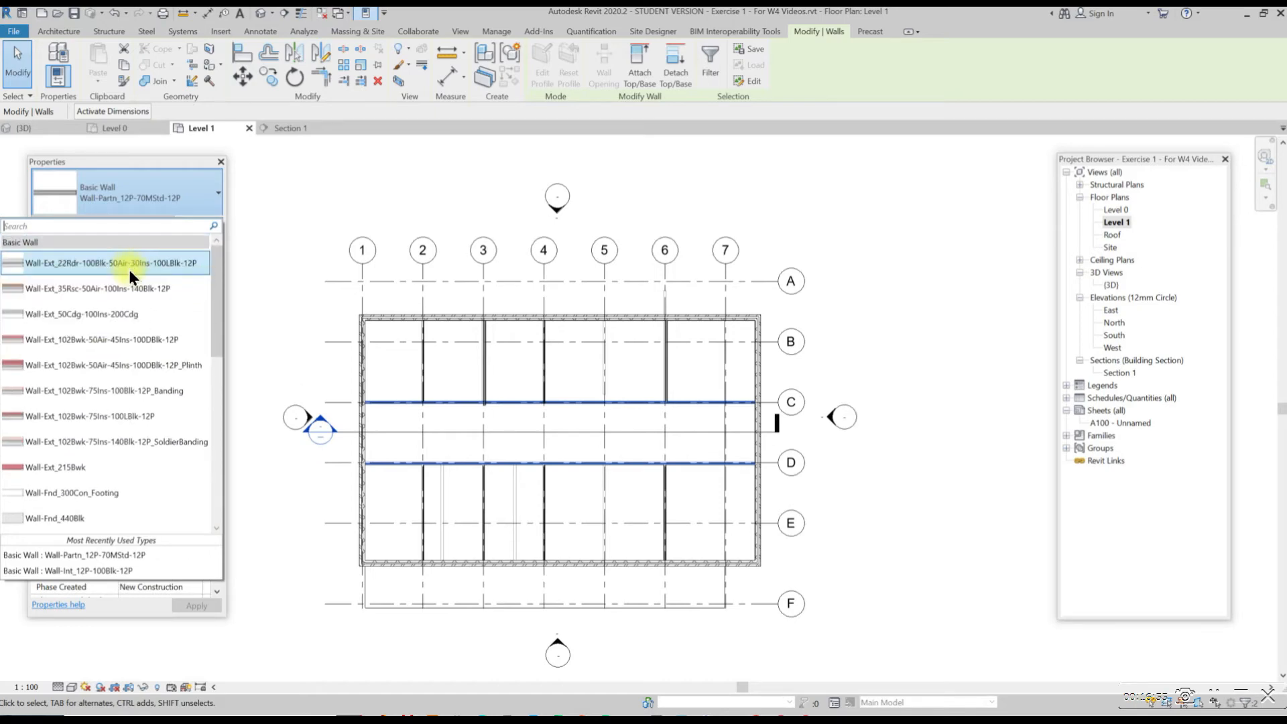
pyautogui.click(127, 267)
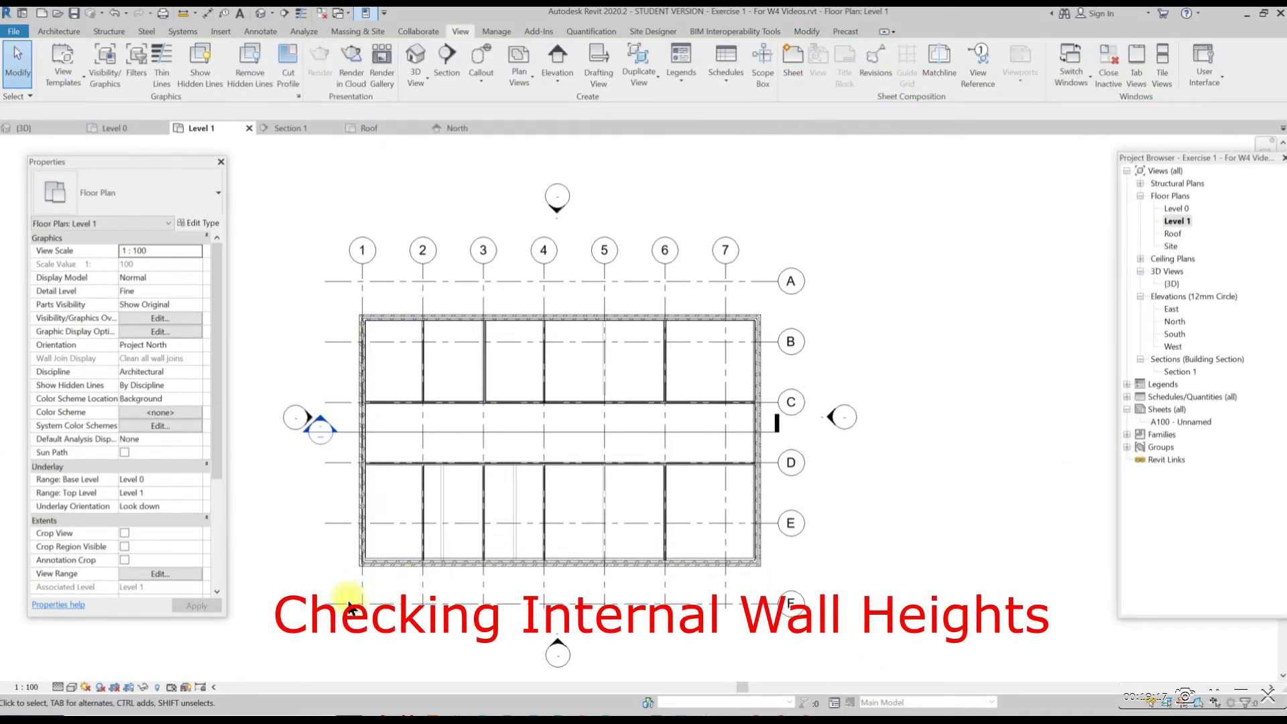
# - Select all instances of the grid C partition wall's type in the entire project to check their height constraints
pyautogui.click(404, 400)
pyautogui.rightClick(404, 402)
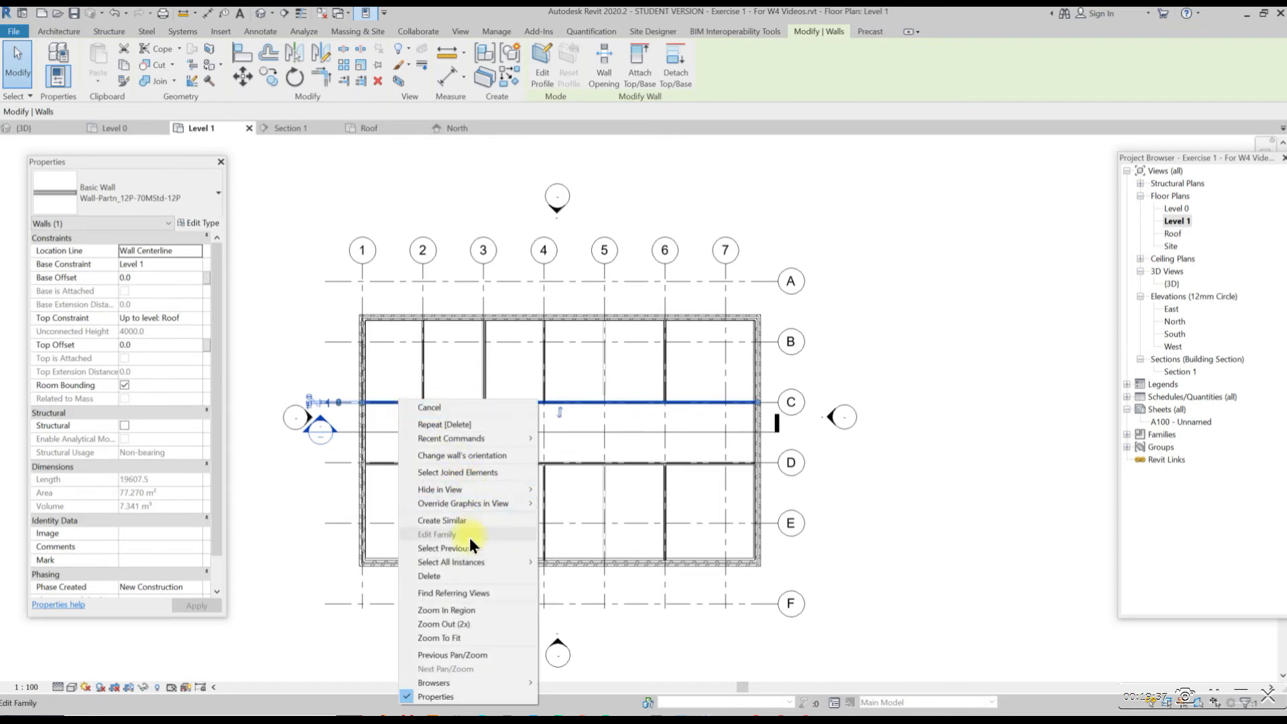
pyautogui.moveTo(481, 562)
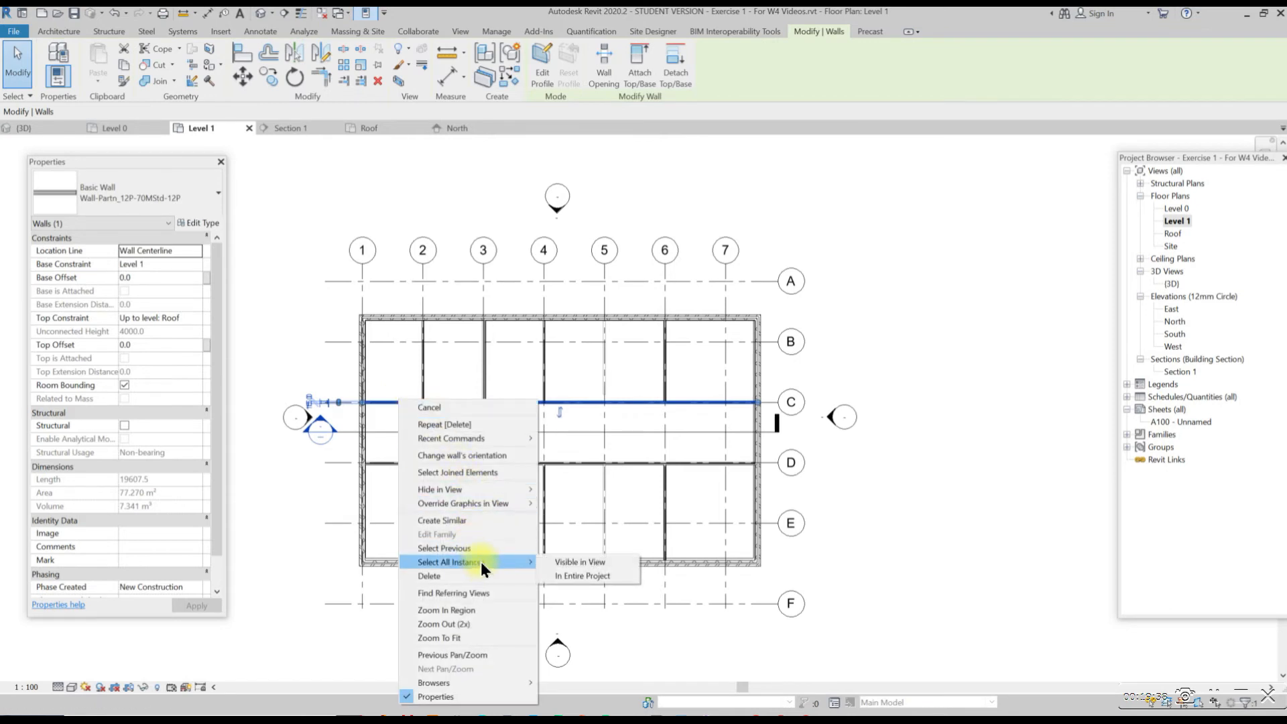
pyautogui.click(586, 577)
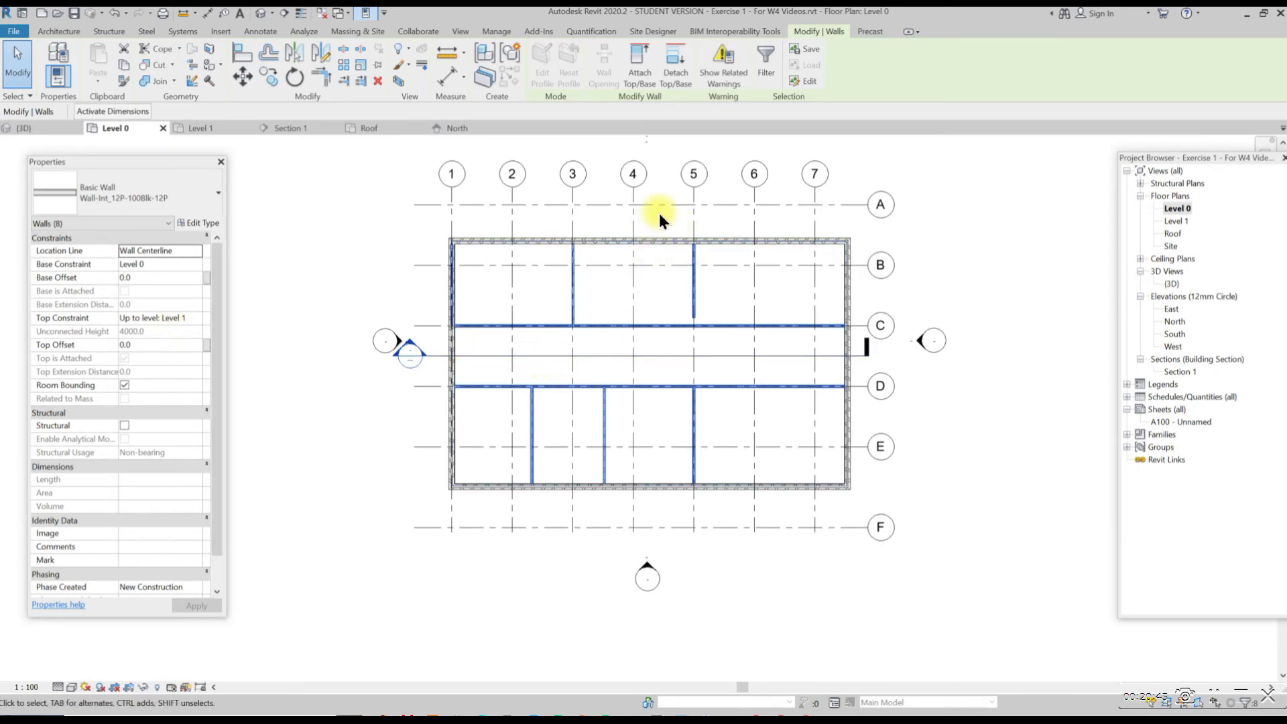
# - On the Level 0 plan, draw a vertical building section between grids 4 and 5 from beyond grid A to beyond grid F, and open the section views
pyautogui.click(461, 32)
pyautogui.click(443, 76)
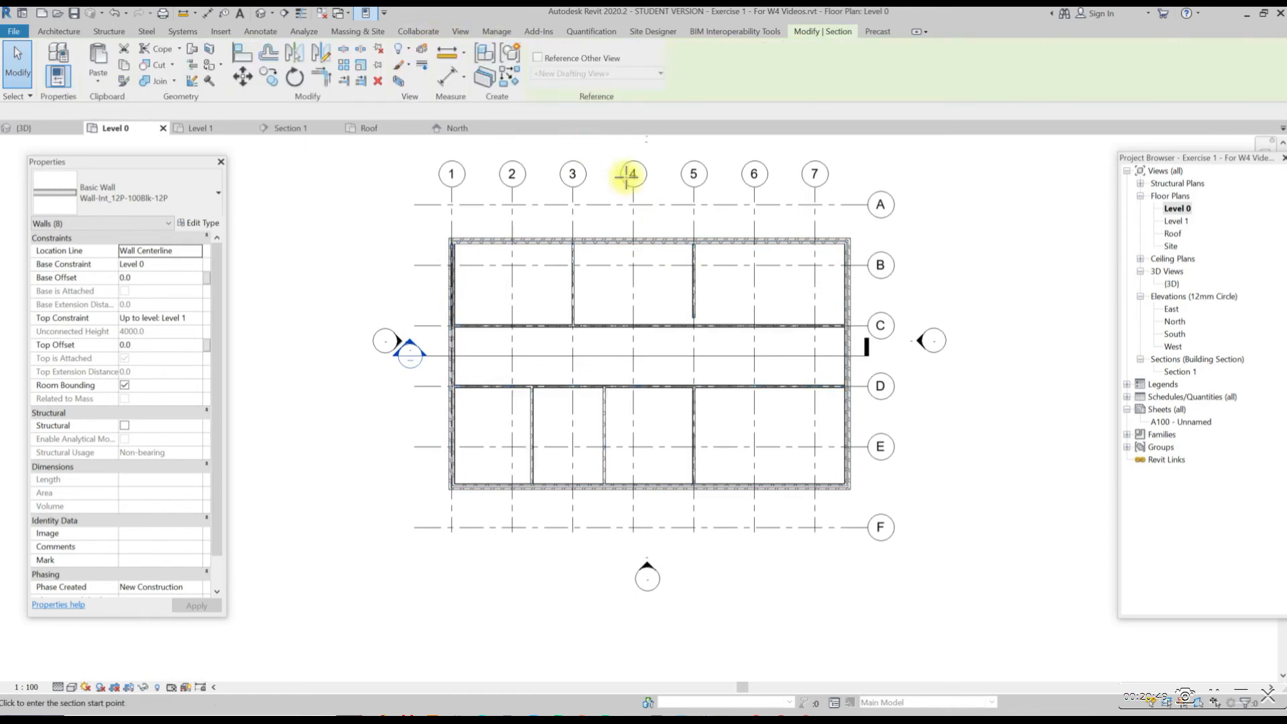
pyautogui.click(666, 188)
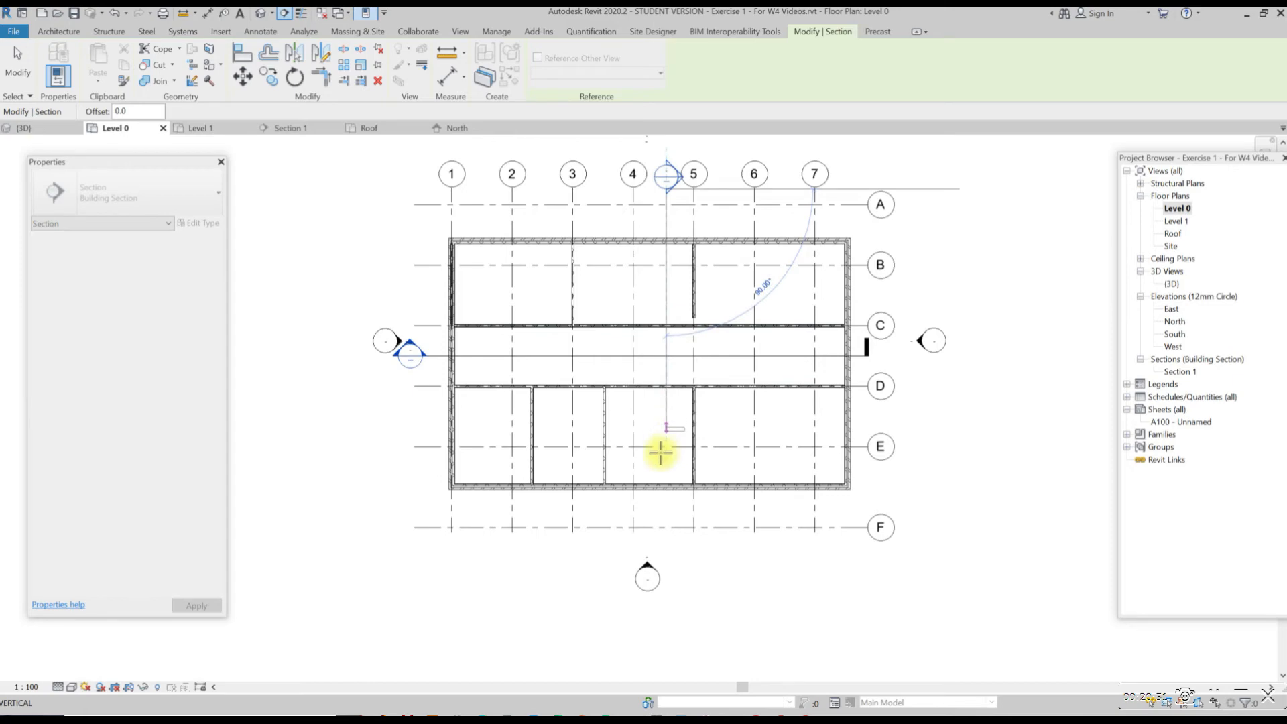
pyautogui.click(666, 545)
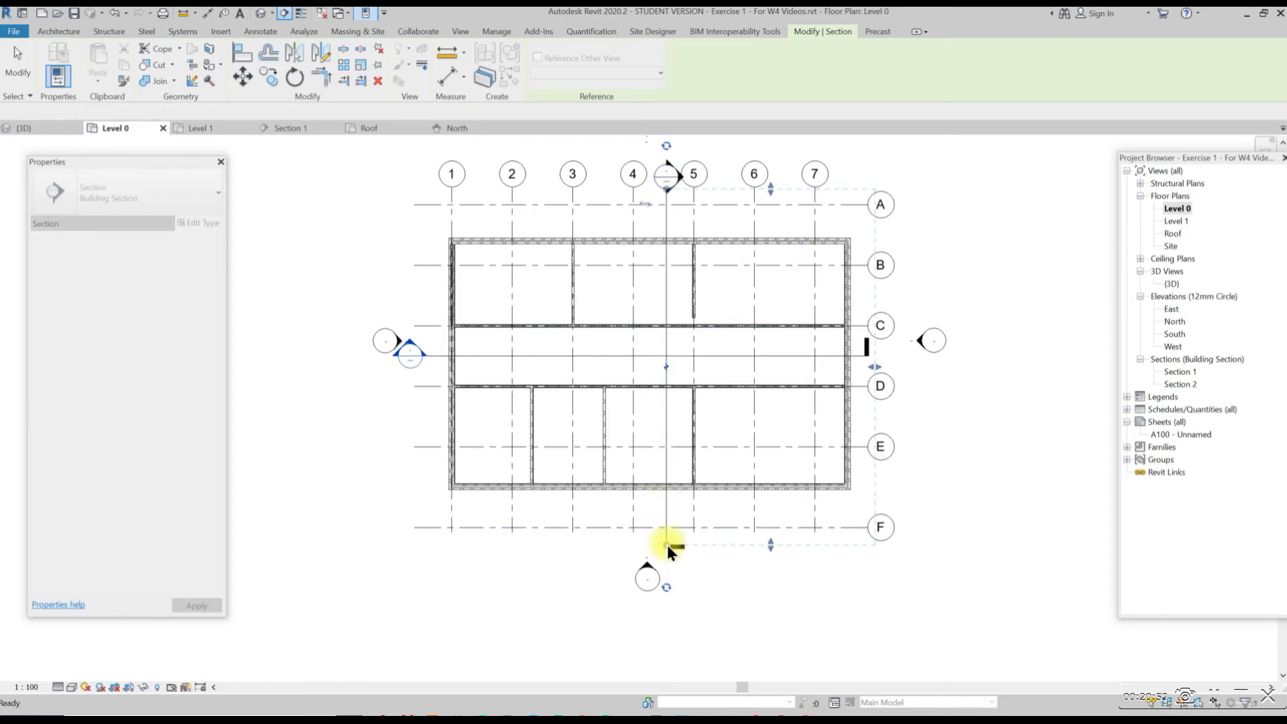
pyautogui.doubleClick(1179, 371)
pyautogui.doubleClick(1179, 384)
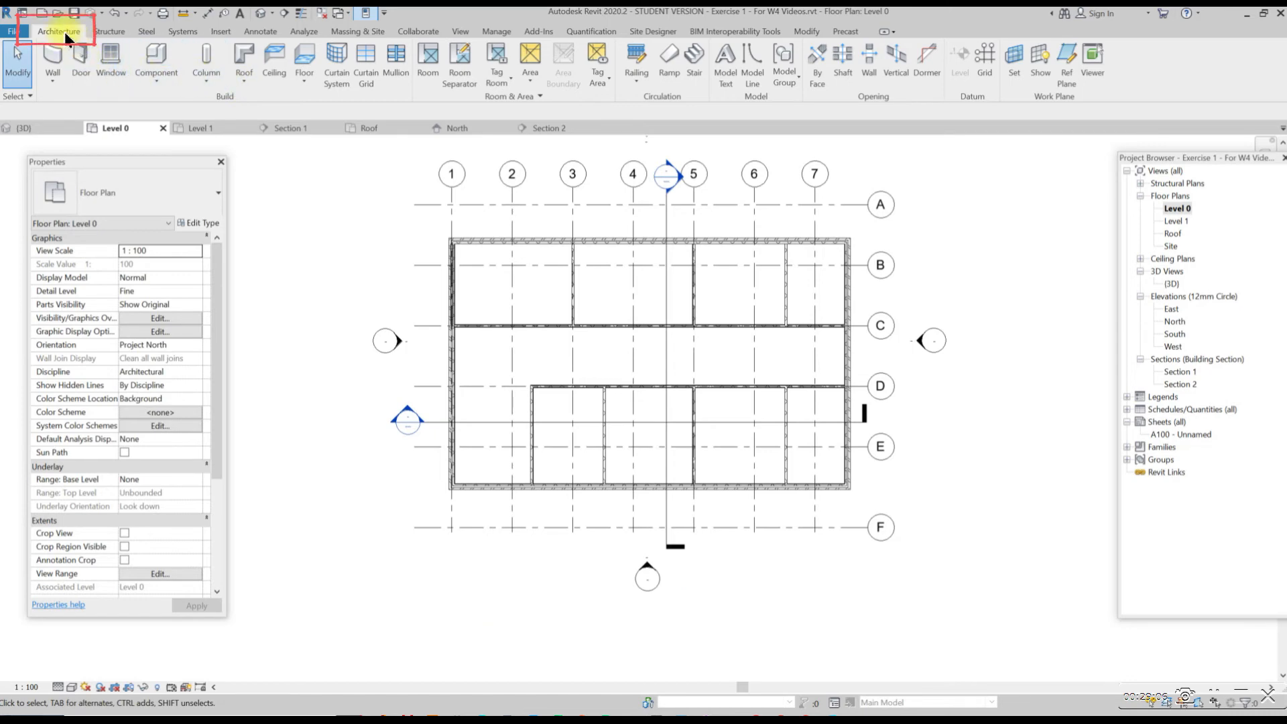
# - On Level 0, sketch a Basic Ceiling Generic with rectangular boundaries around each room above grid C and below grid D
pyautogui.click(280, 75)
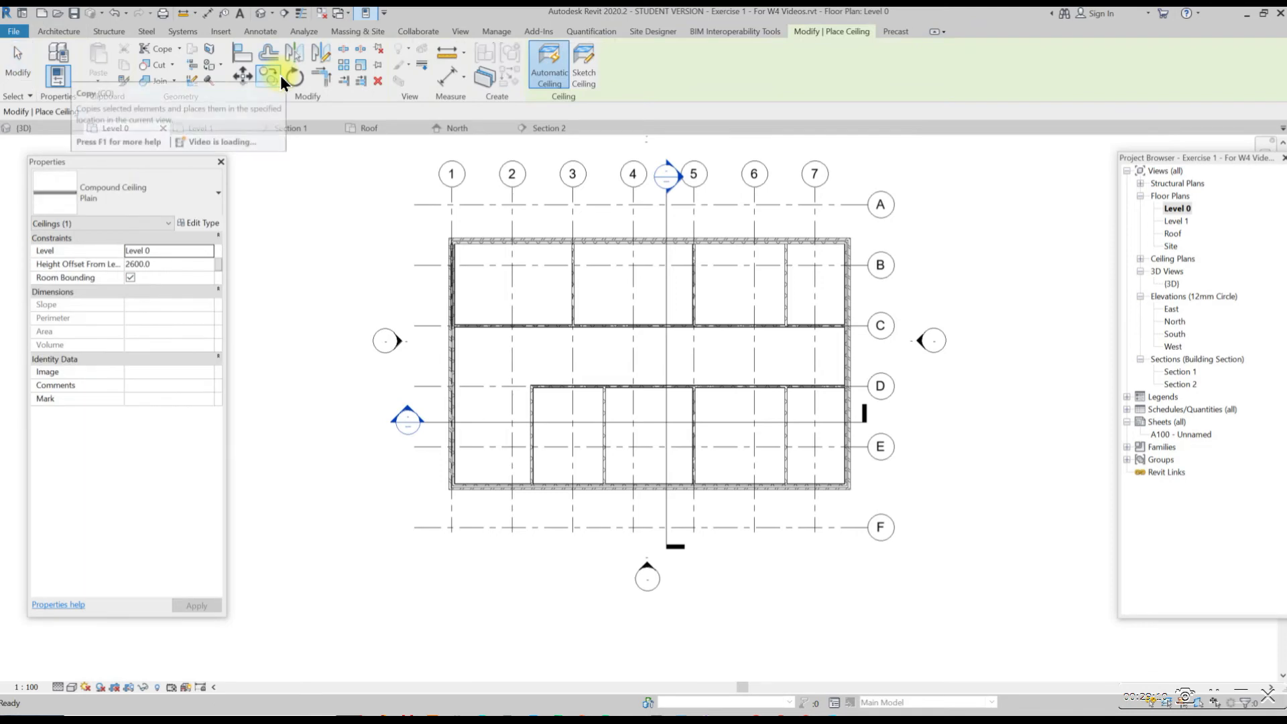
pyautogui.click(193, 191)
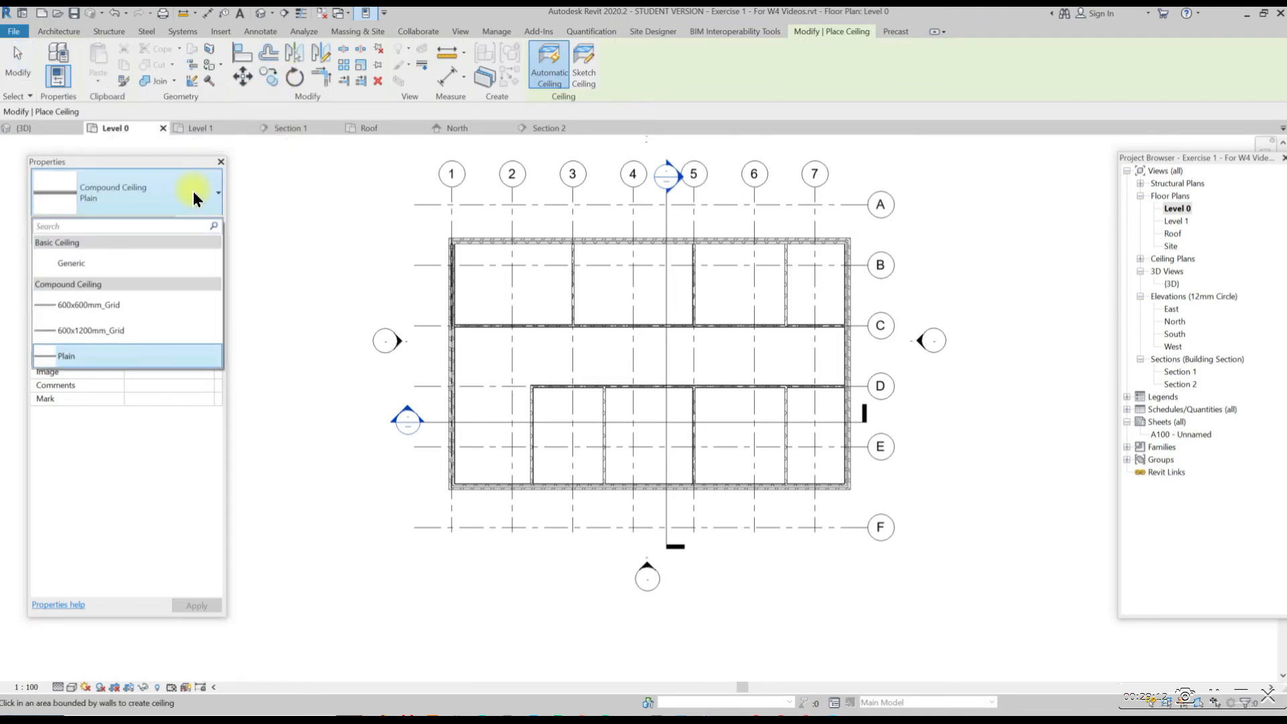
pyautogui.click(174, 265)
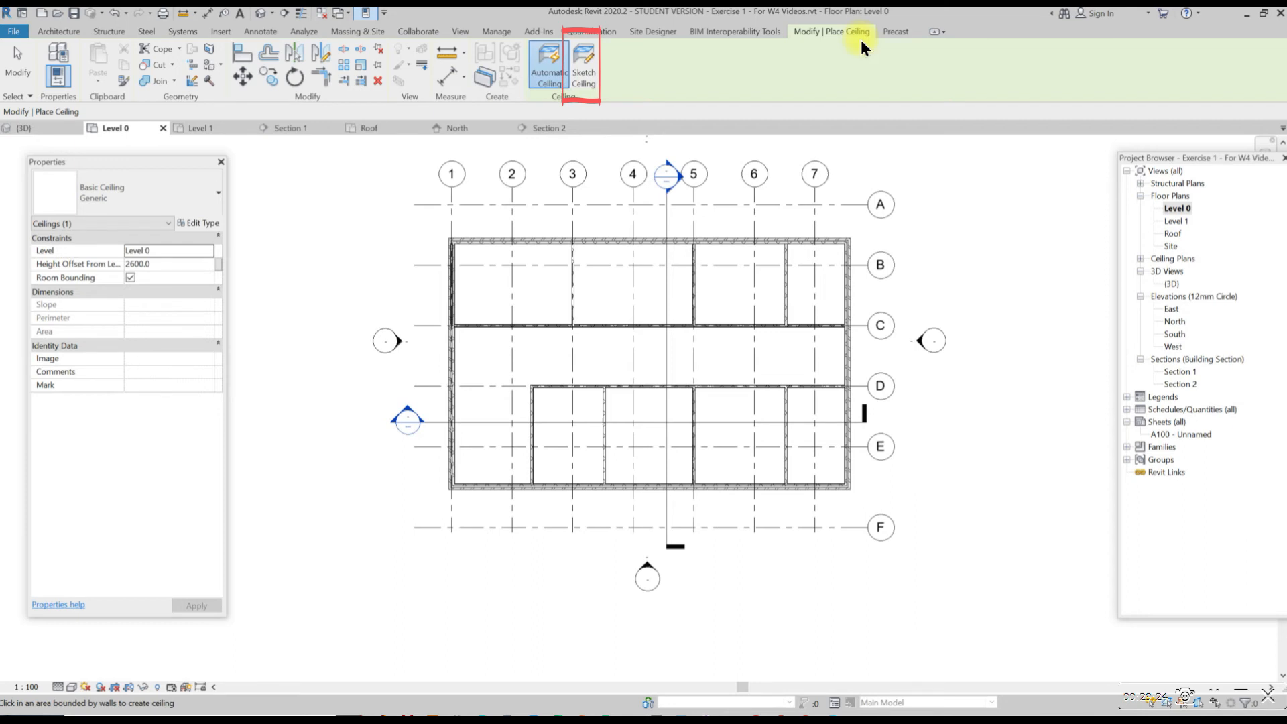
pyautogui.click(587, 80)
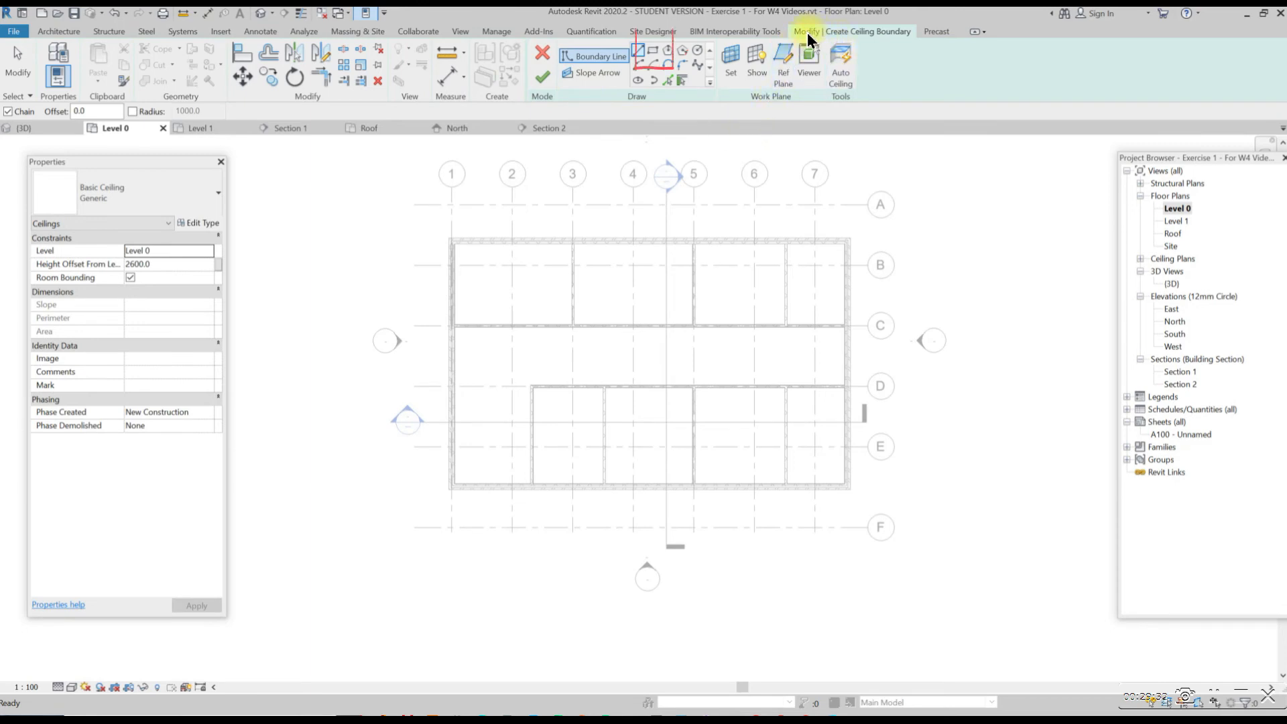
pyautogui.click(652, 49)
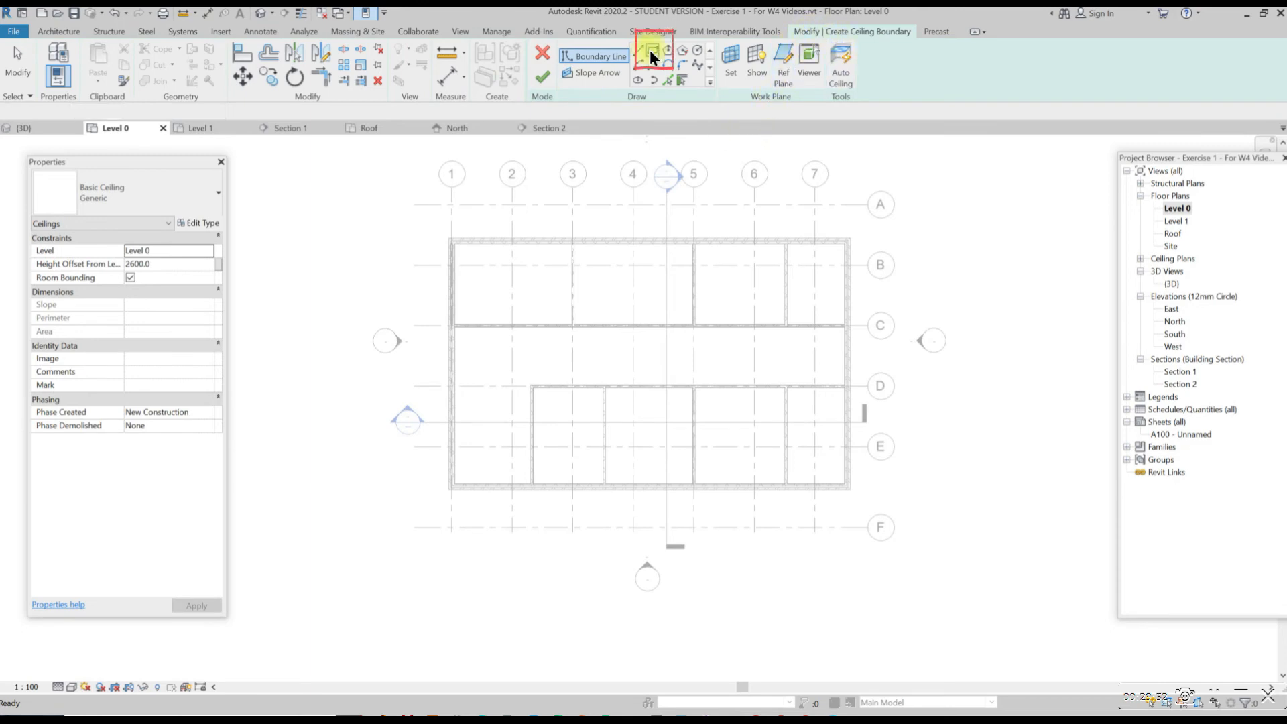
pyautogui.click(459, 245)
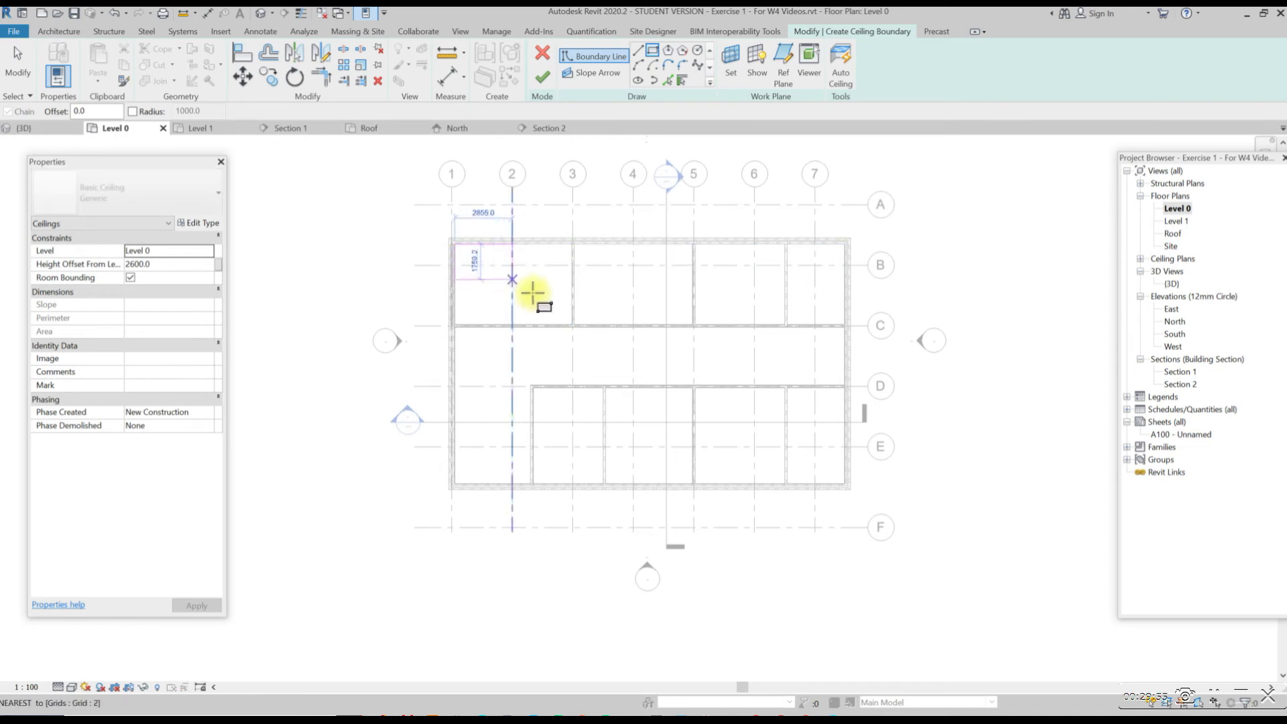
pyautogui.click(571, 325)
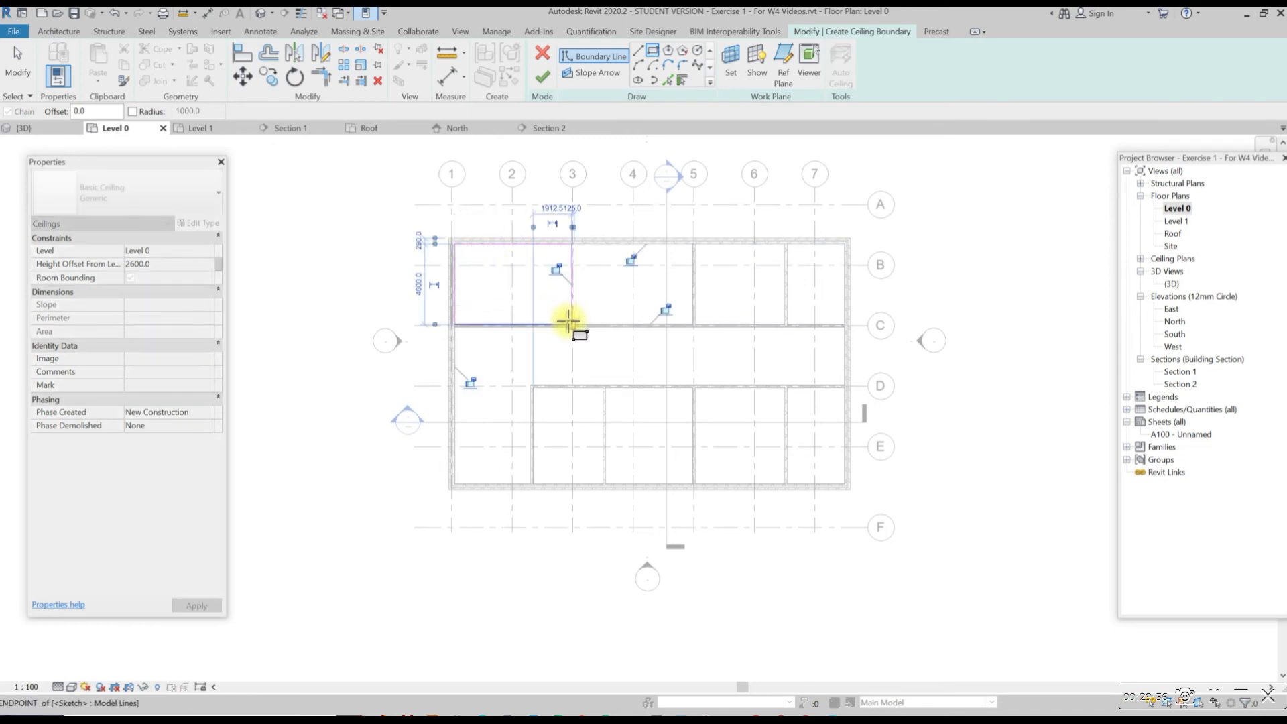
pyautogui.click(574, 245)
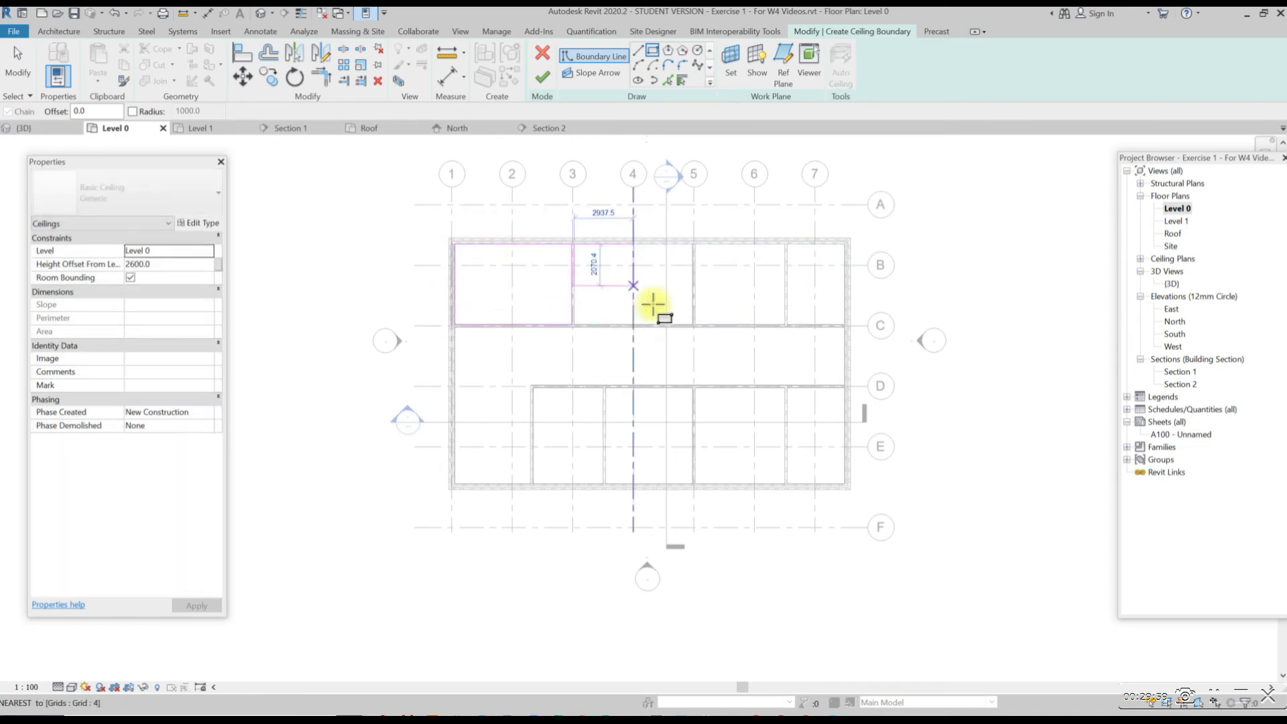
pyautogui.click(687, 324)
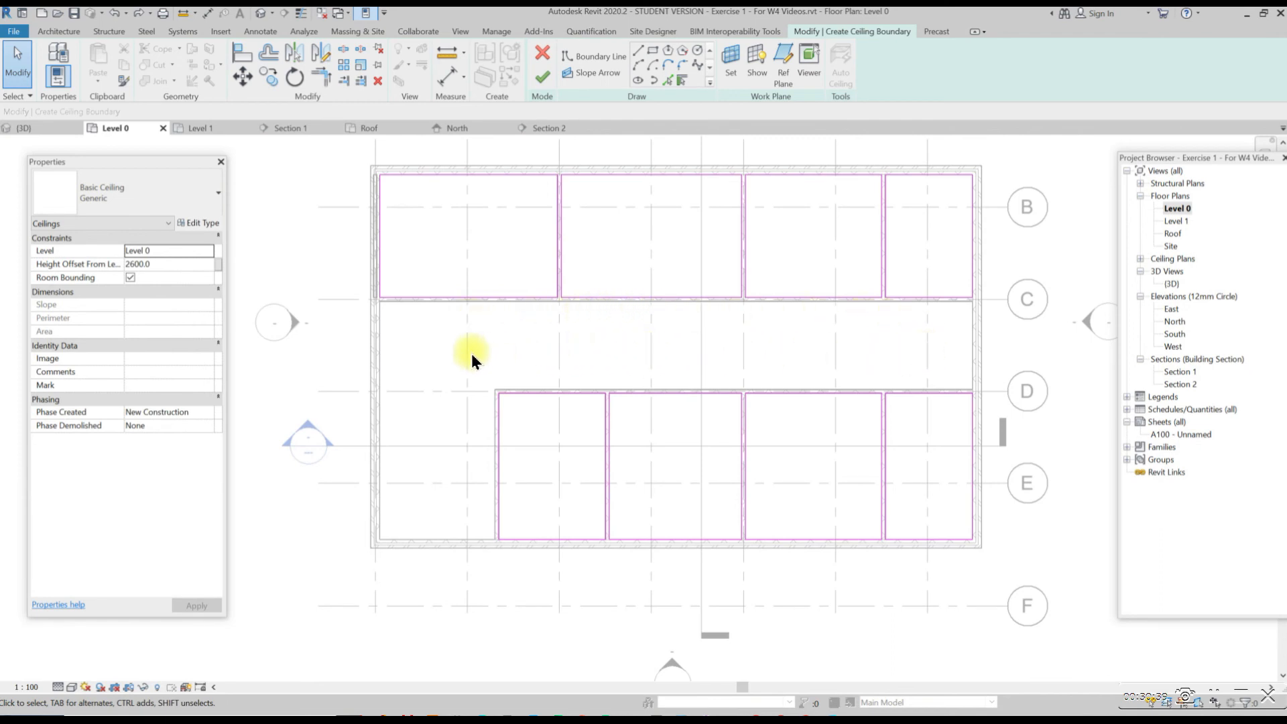
# - Trace the L-shaped corridor between grids C and D and its extension beside grid 1 with boundary lines, and finish the ceiling sketch
pyautogui.click(639, 51)
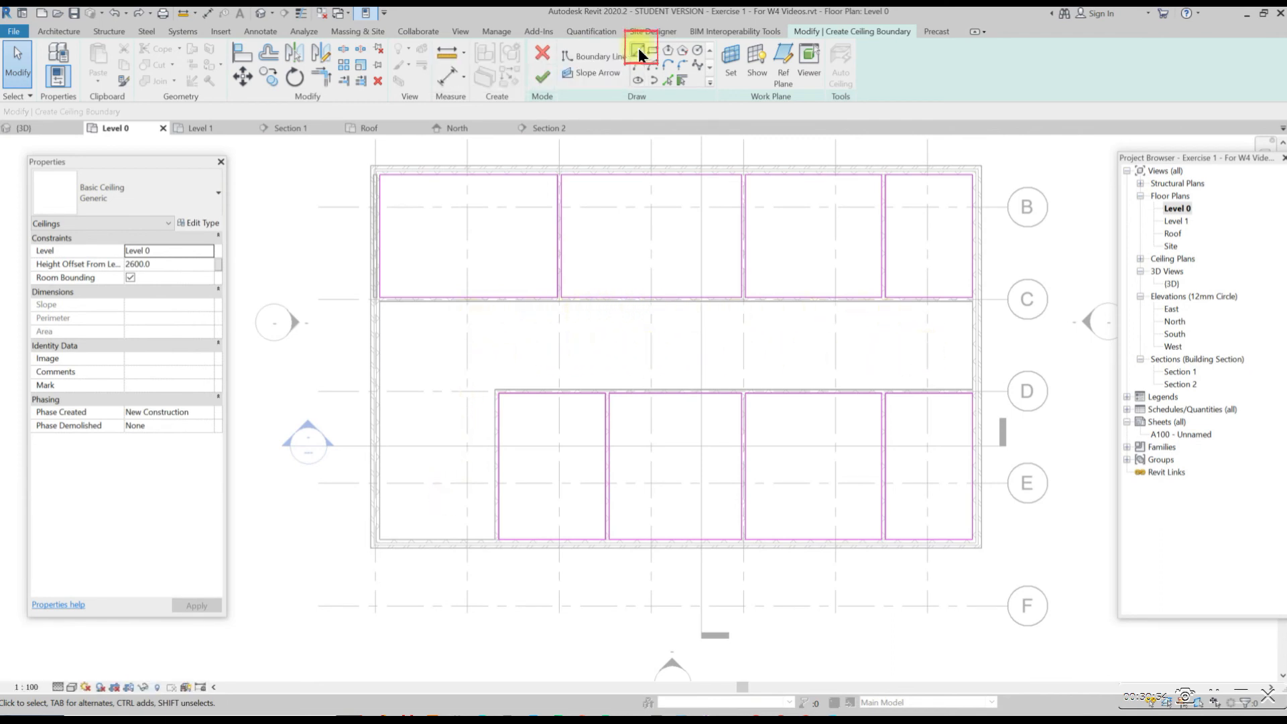
pyautogui.click(379, 302)
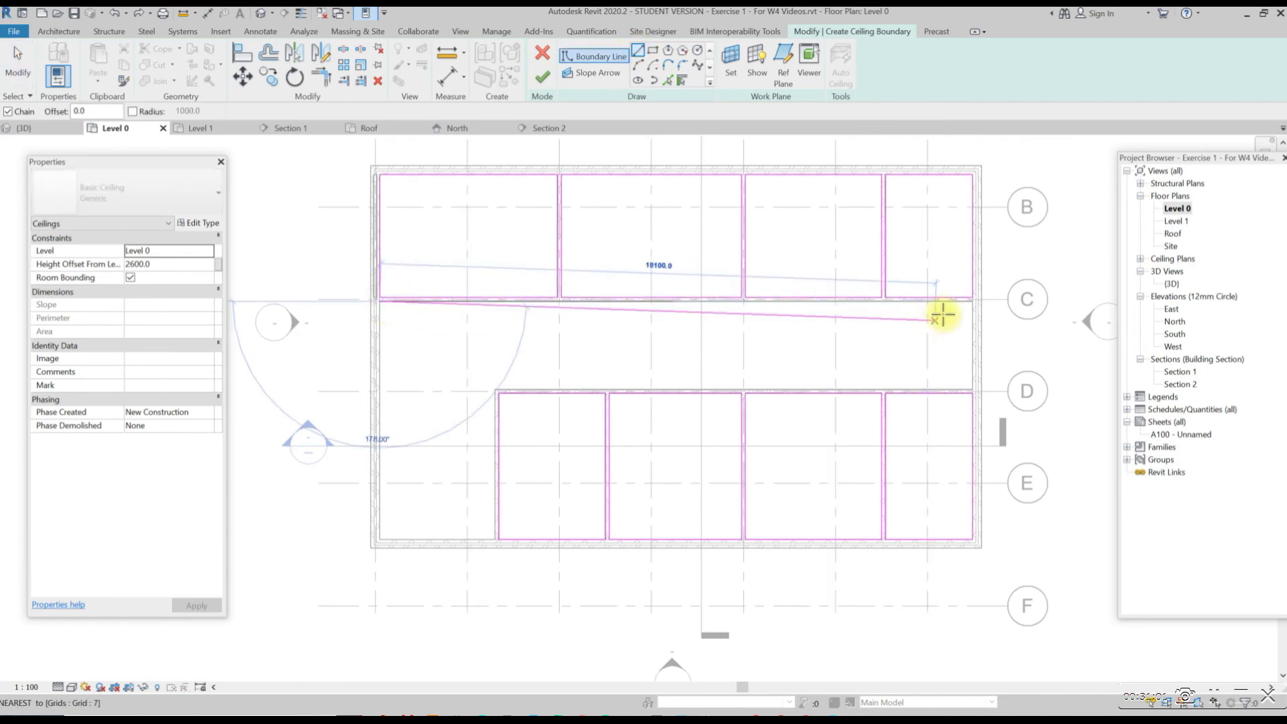
pyautogui.click(972, 301)
pyautogui.click(973, 389)
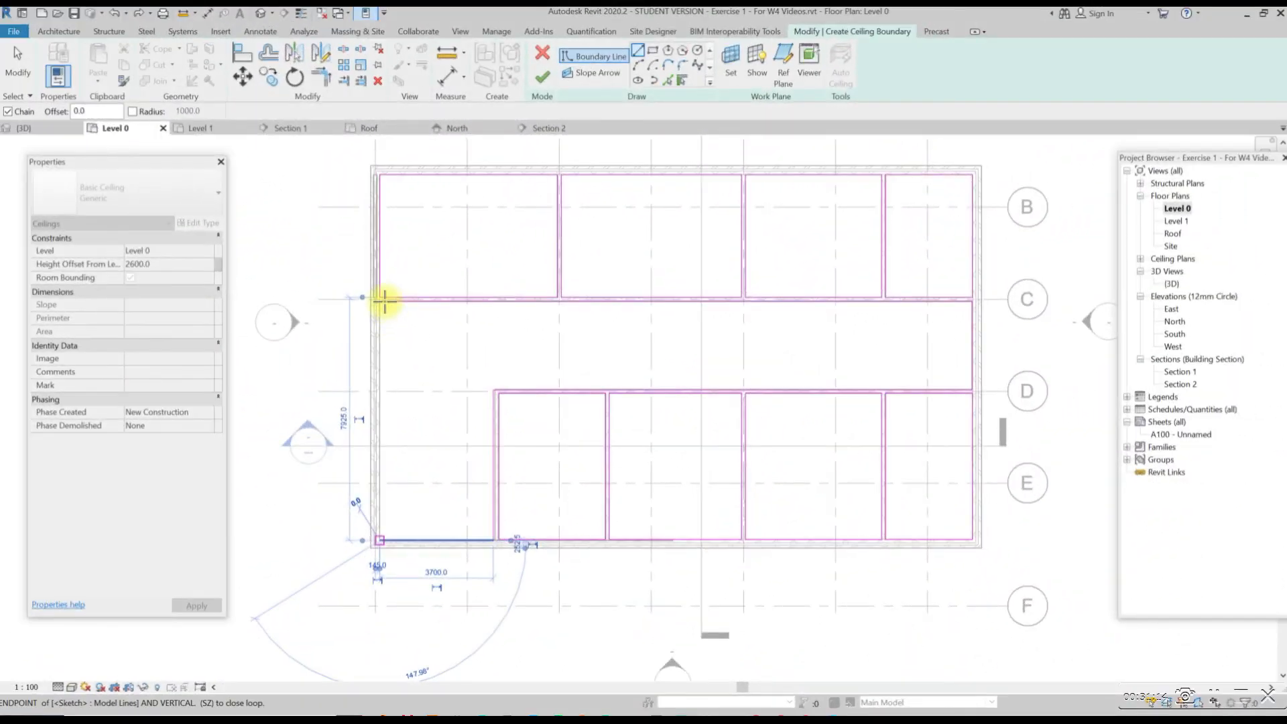
pyautogui.click(381, 300)
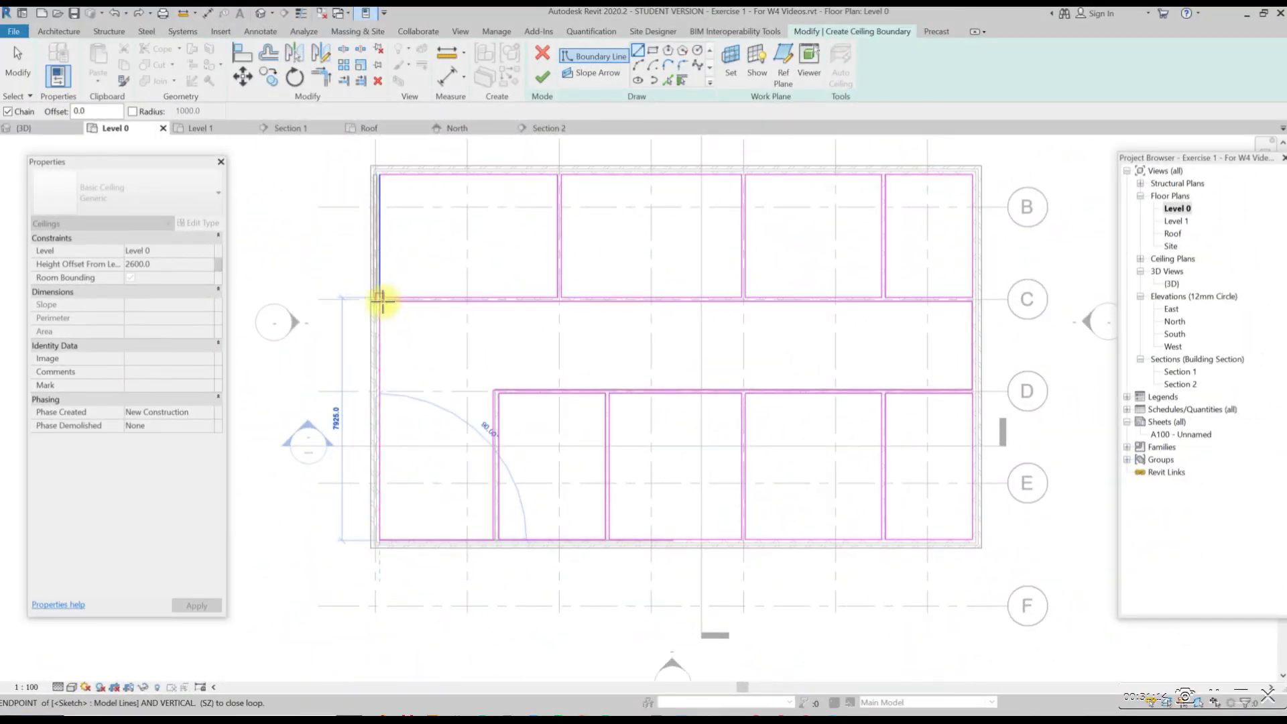
pyautogui.click(381, 301)
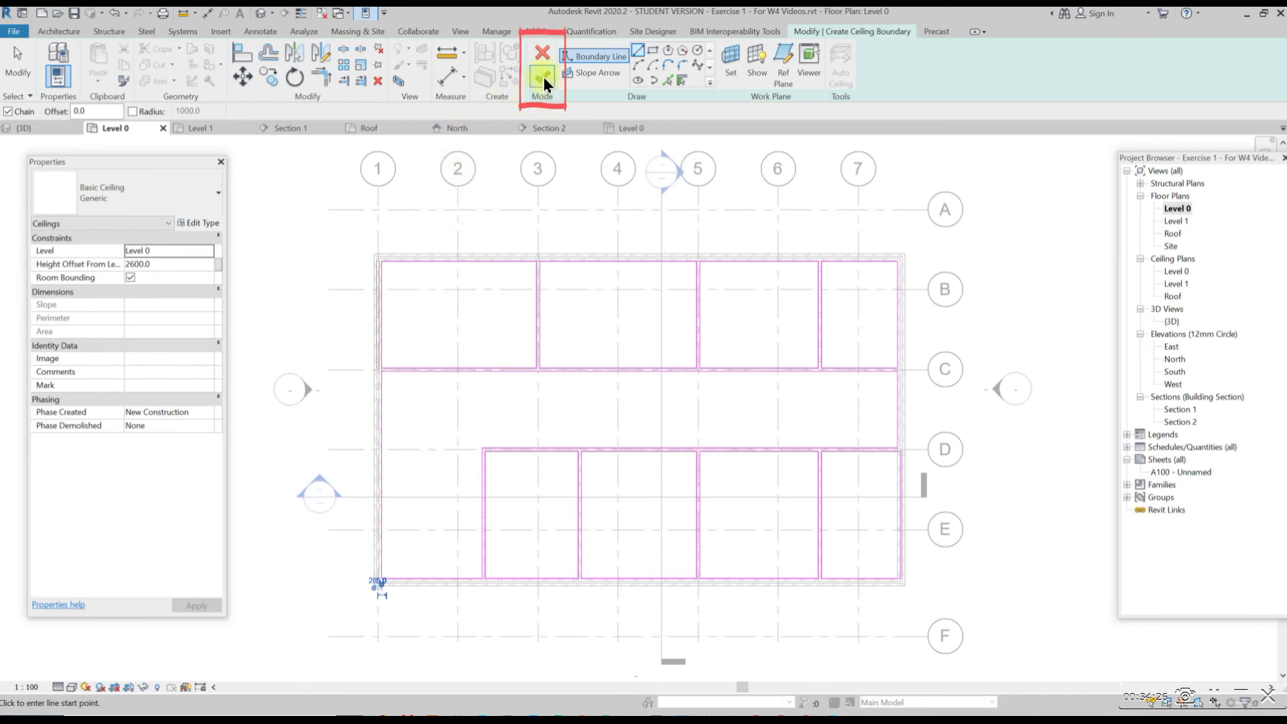
pyautogui.click(543, 77)
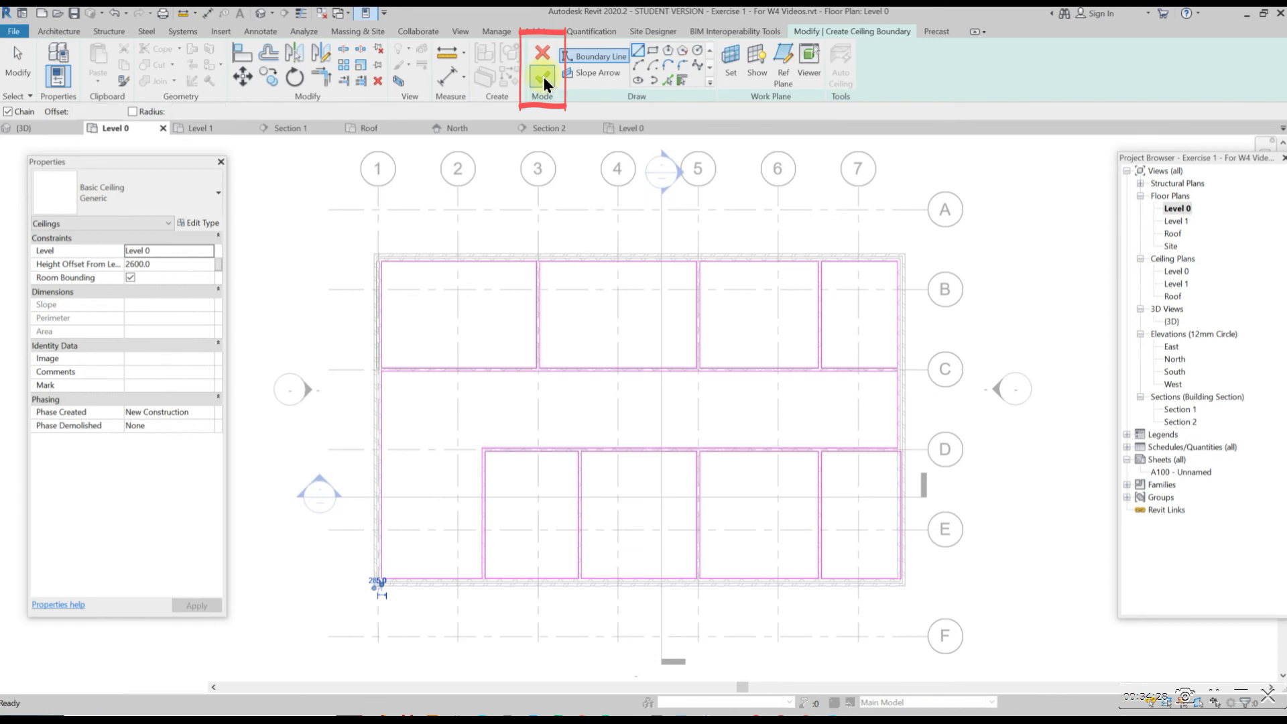
pyautogui.click(617, 326)
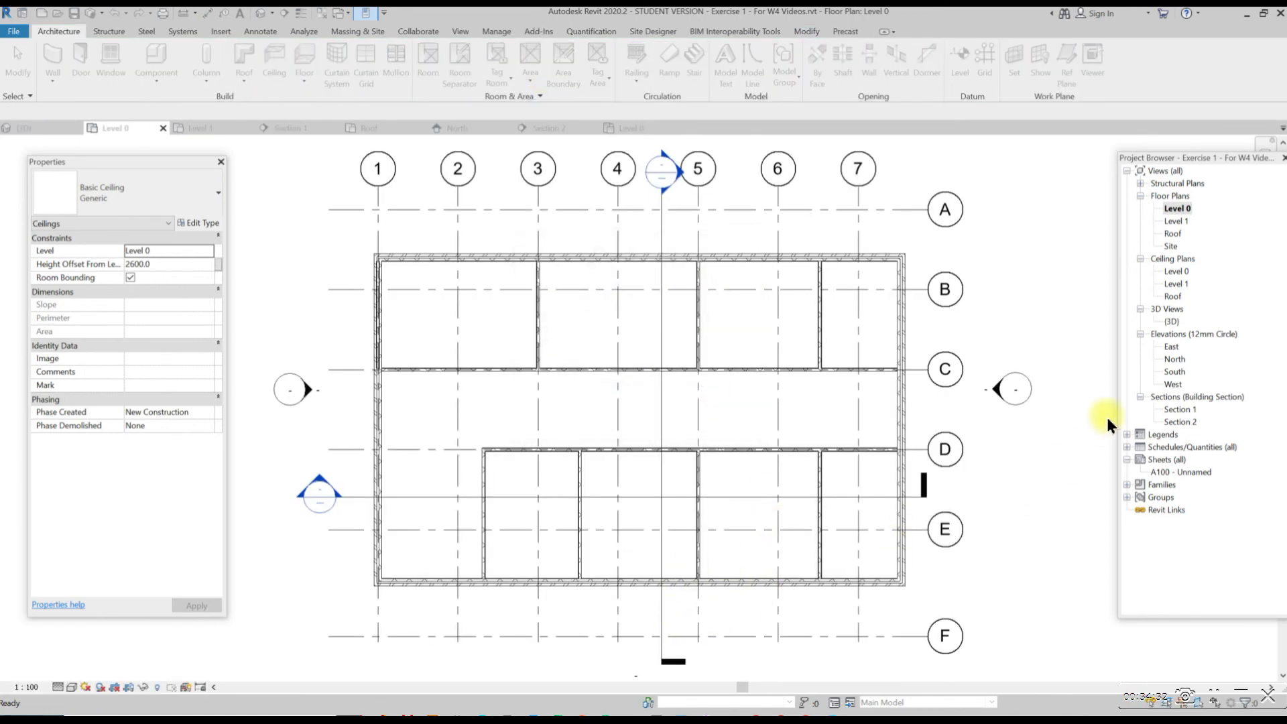
# - Check the ceiling in Section 1, and select it on the Level 0 ceiling plan to examine its height offset
pyautogui.doubleClick(1180, 409)
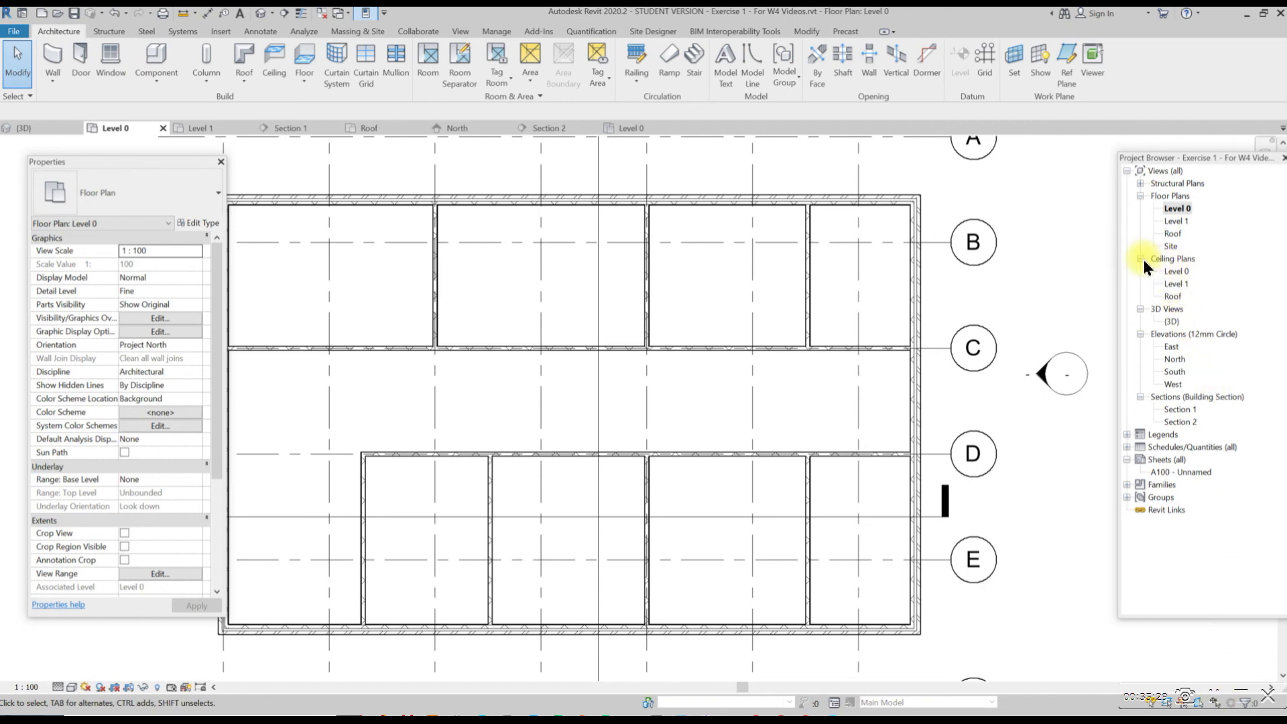
pyautogui.doubleClick(1175, 272)
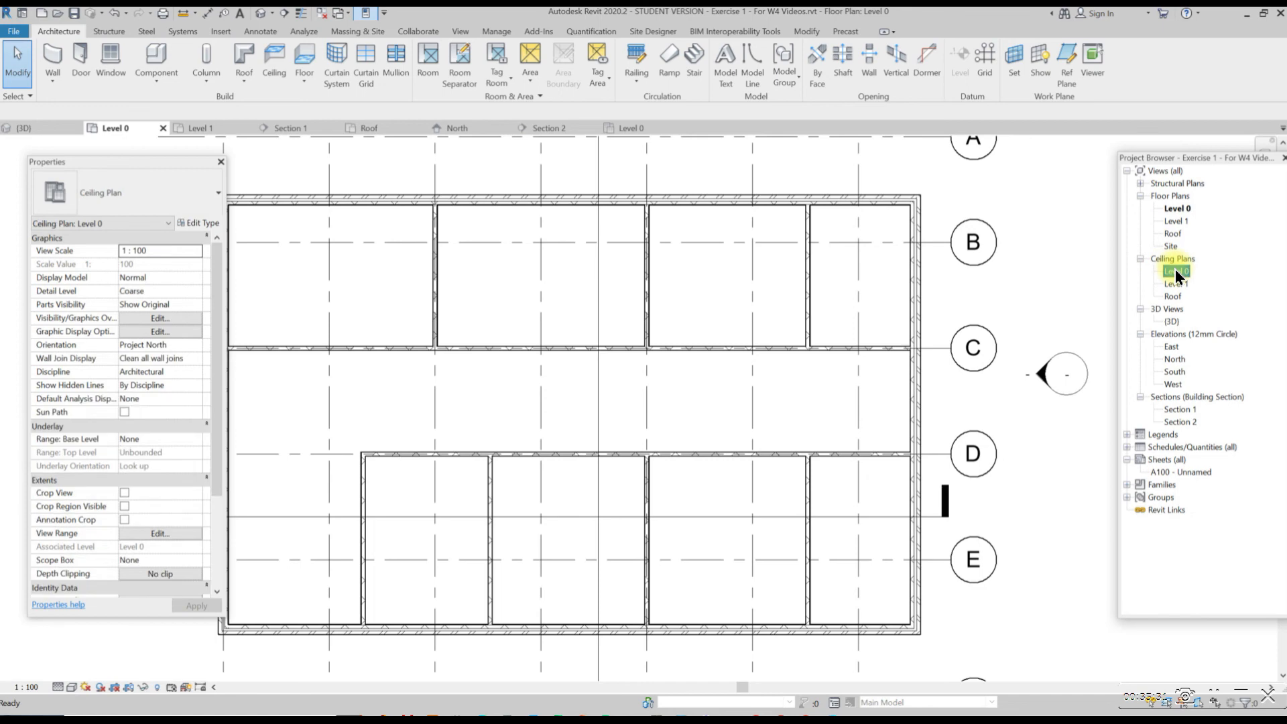
pyautogui.click(816, 390)
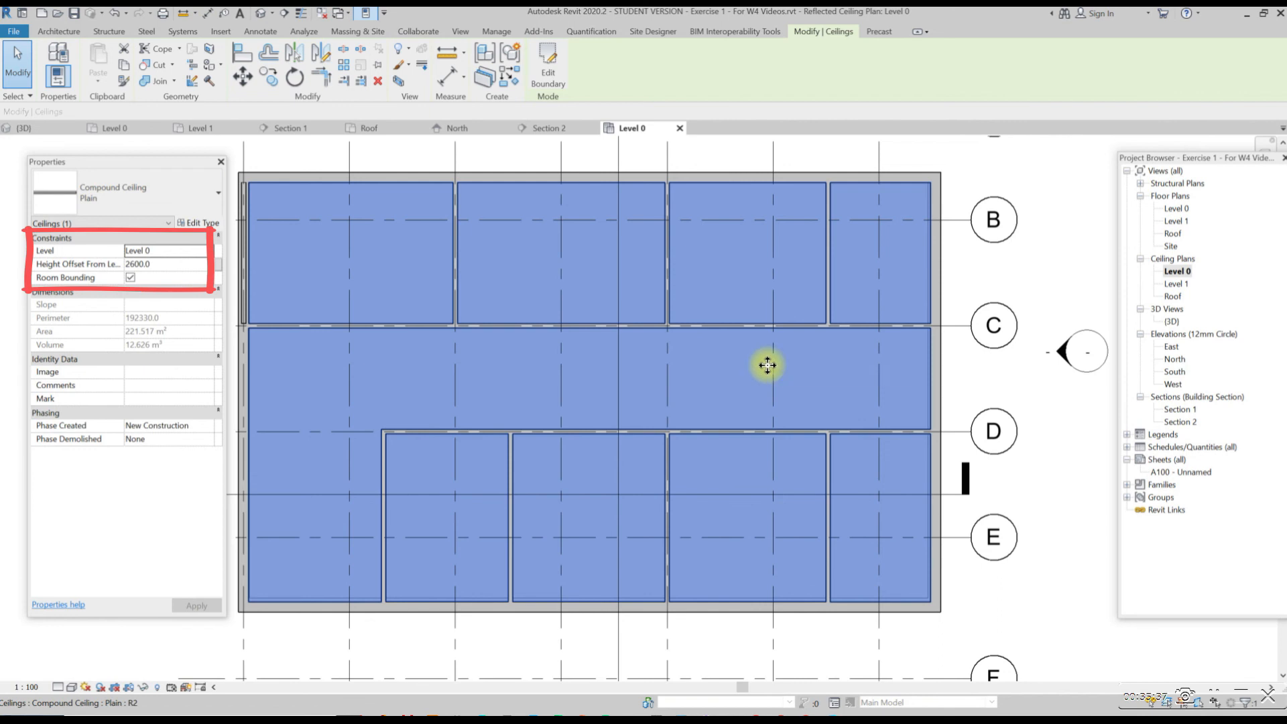
pyautogui.click(153, 266)
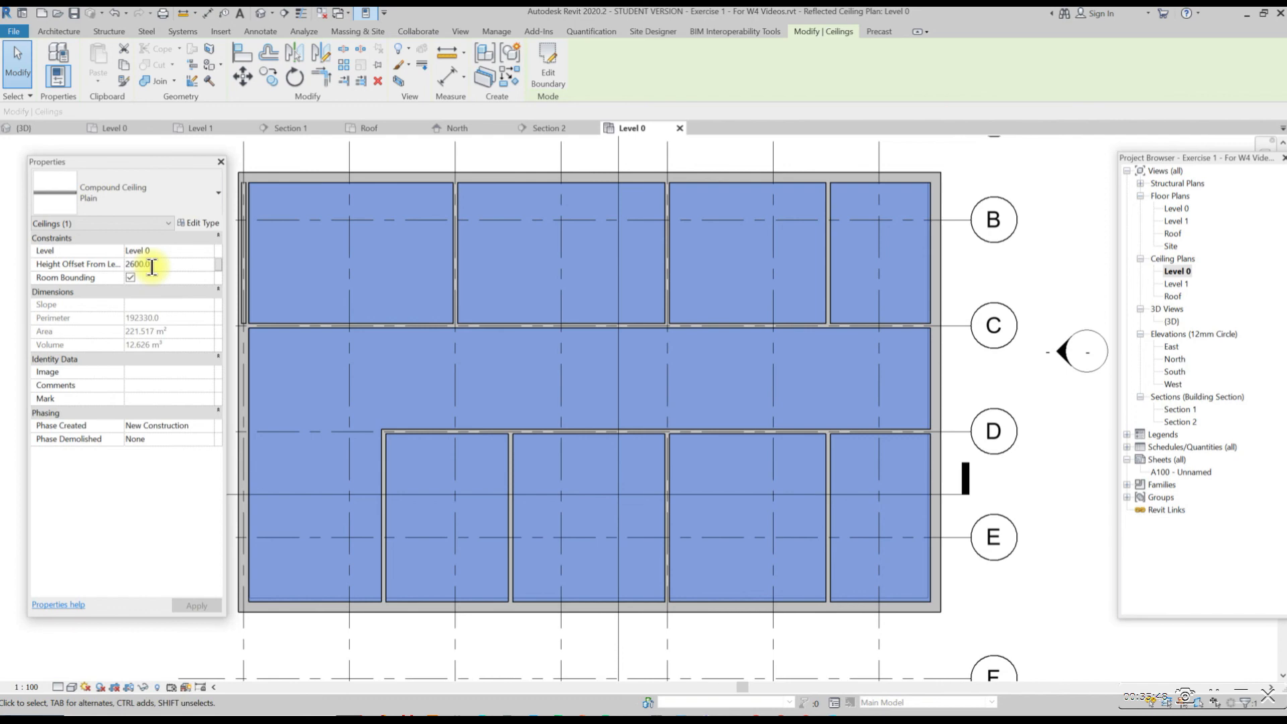